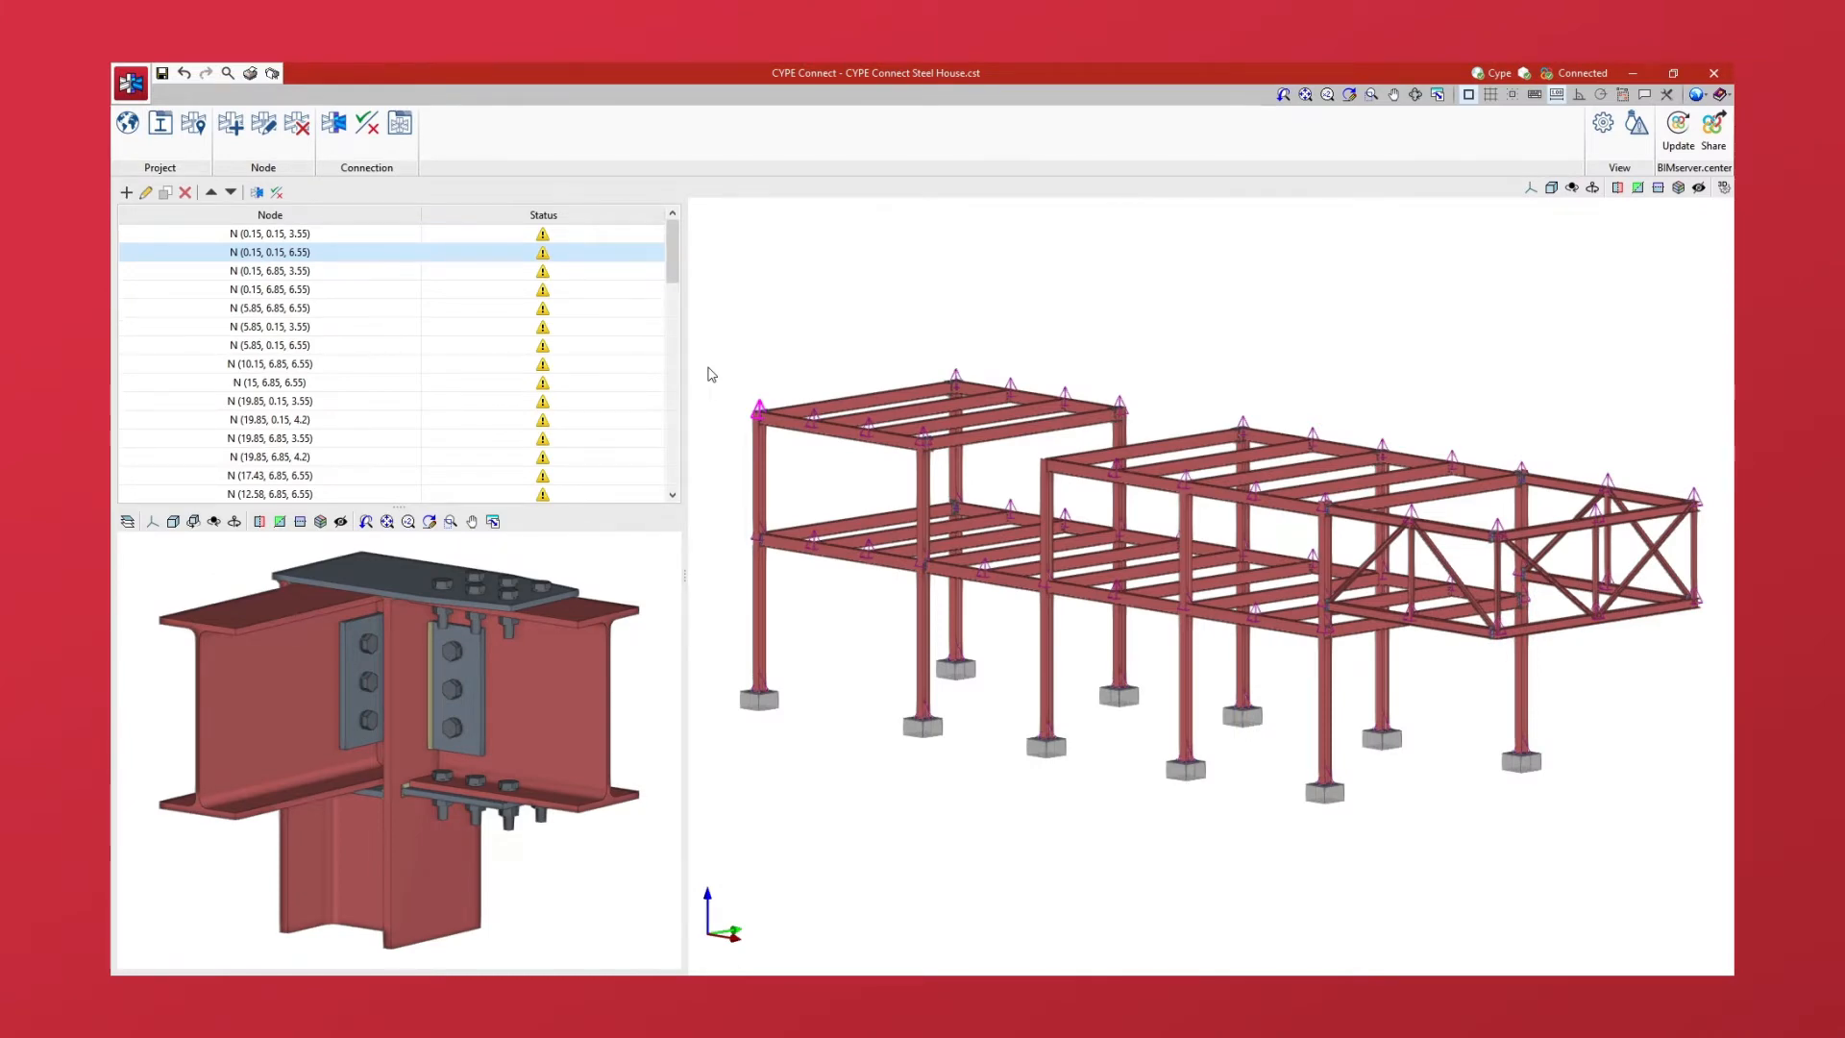
# - Open the connection at node N (5.85, 0.15, 3.55) for editing
pyautogui.click(348, 328)
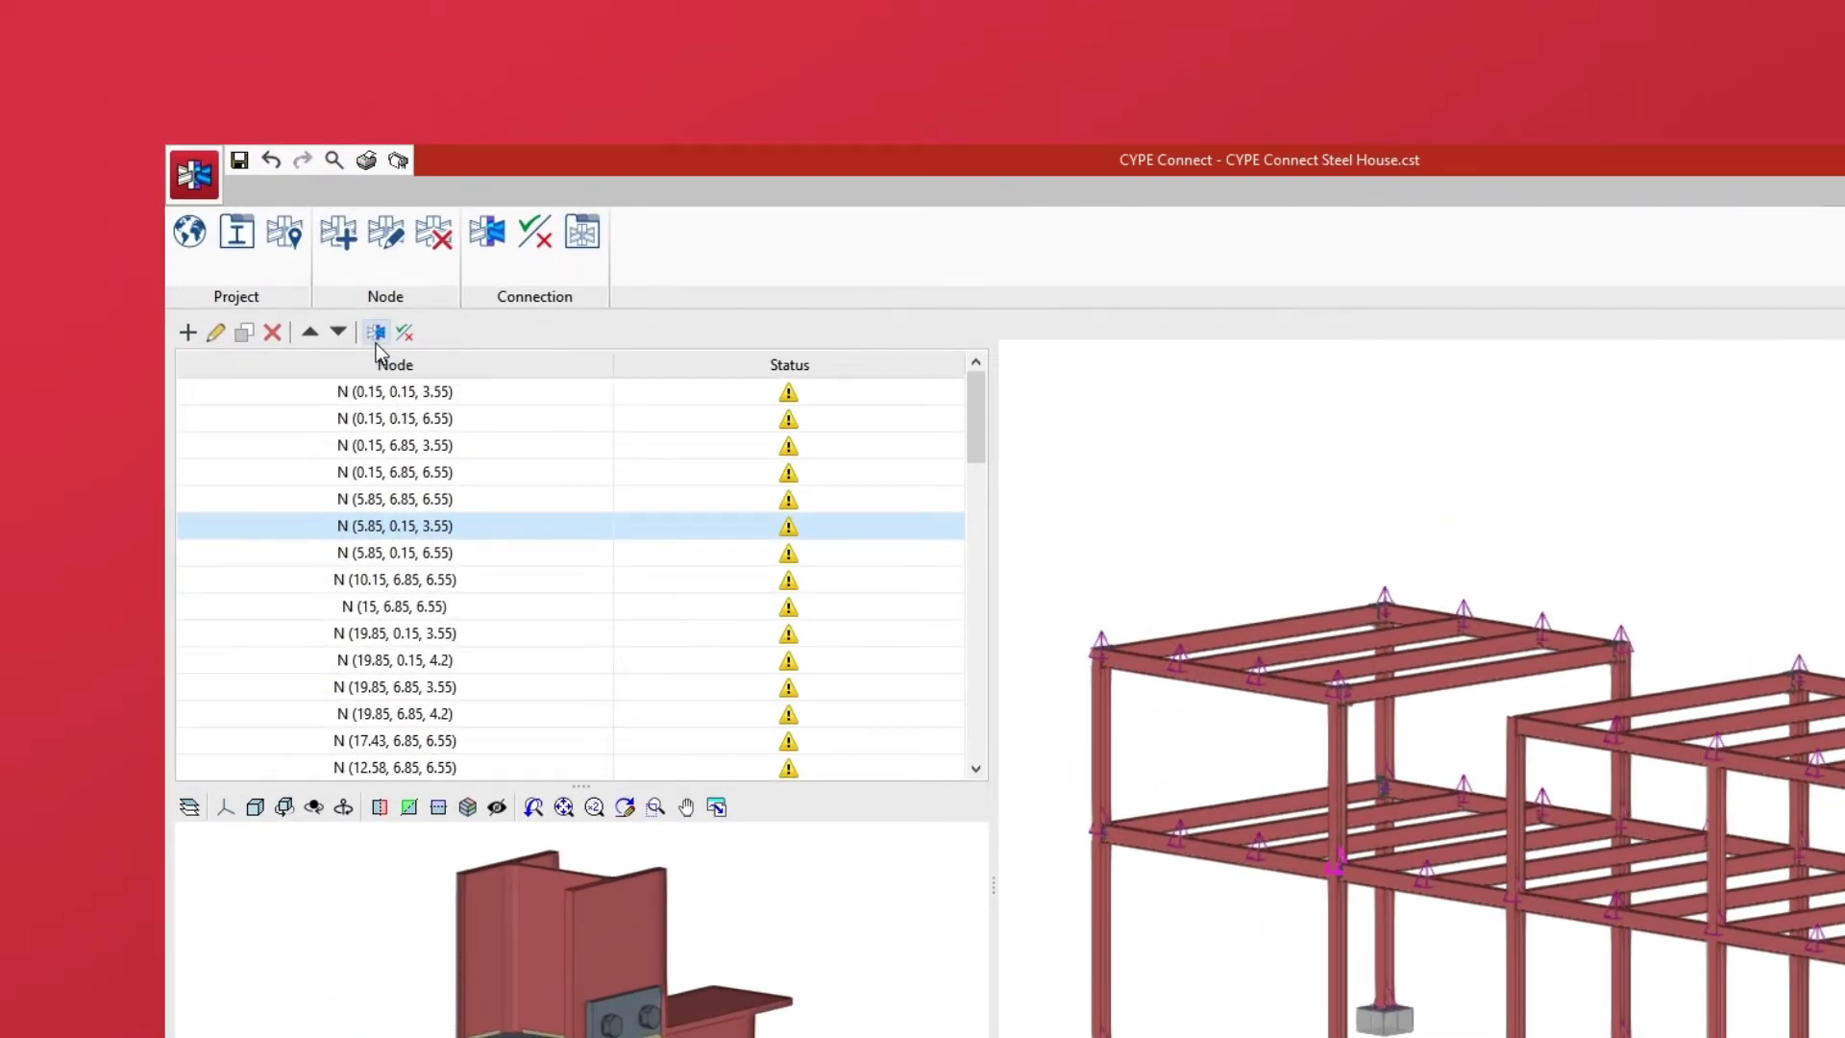
pyautogui.click(496, 273)
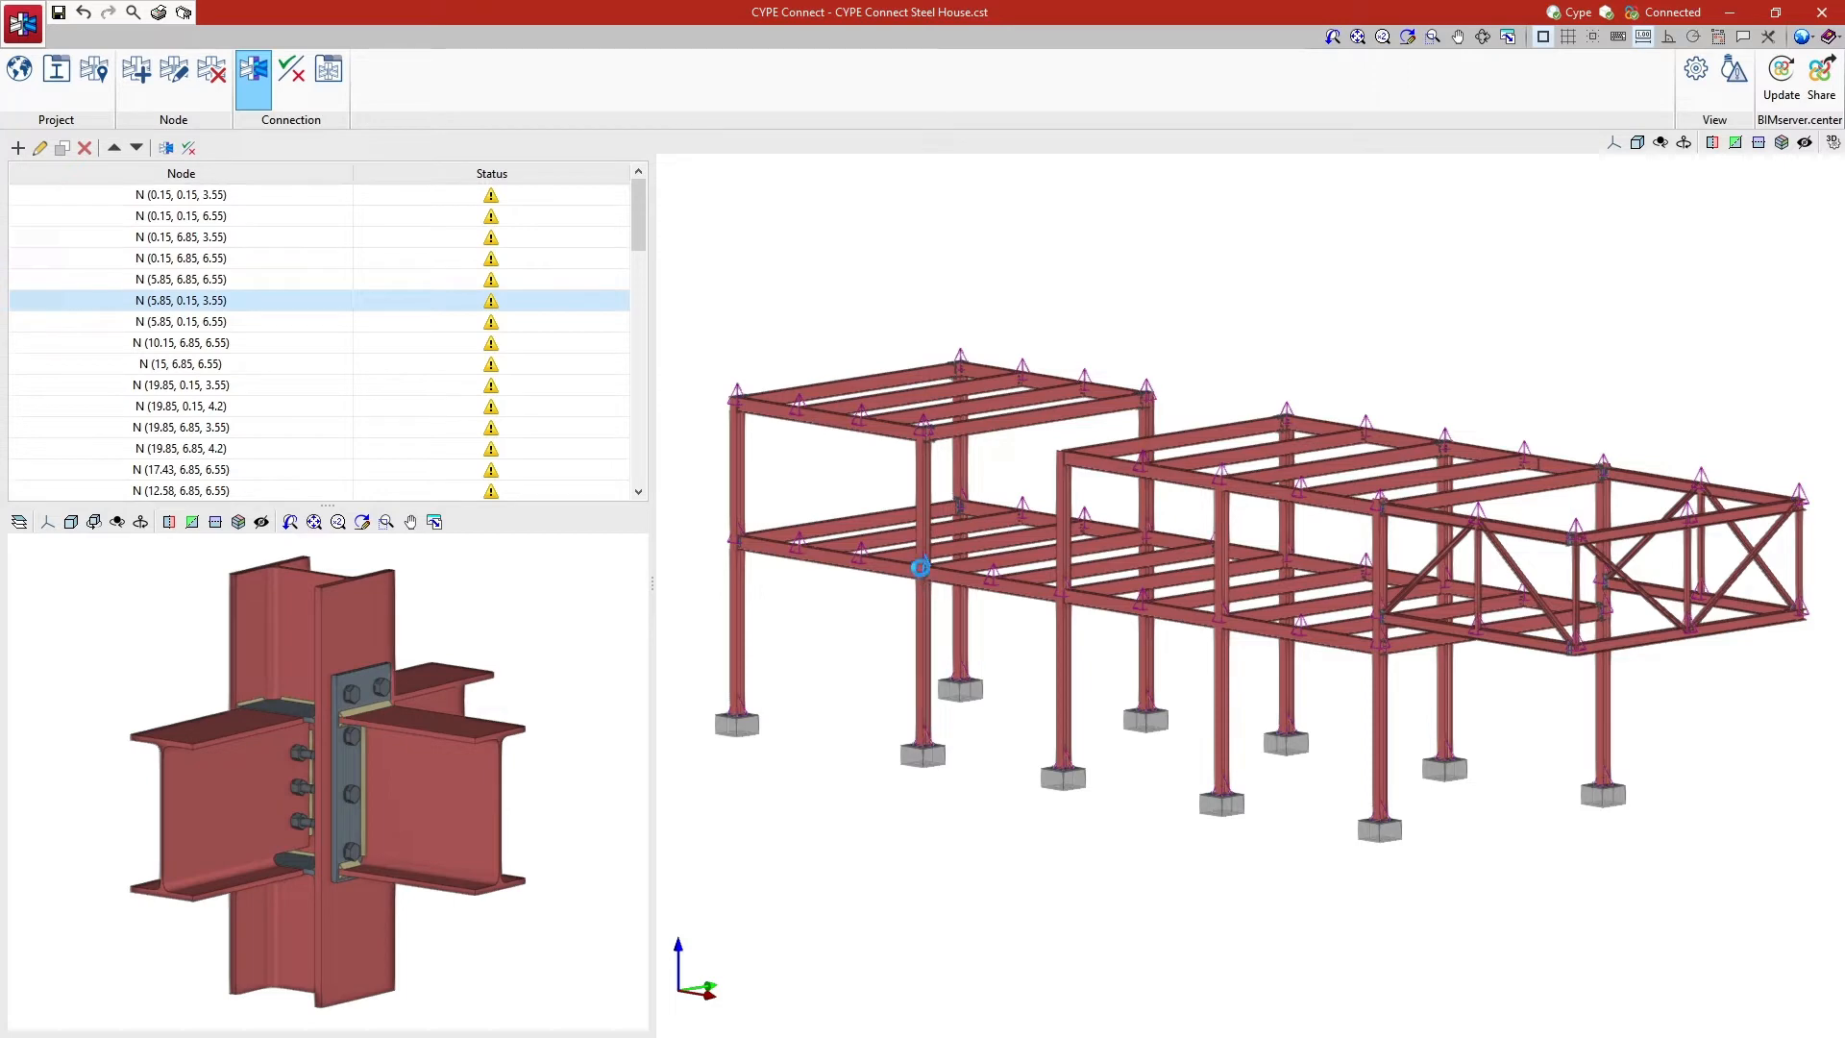
pyautogui.click(921, 568)
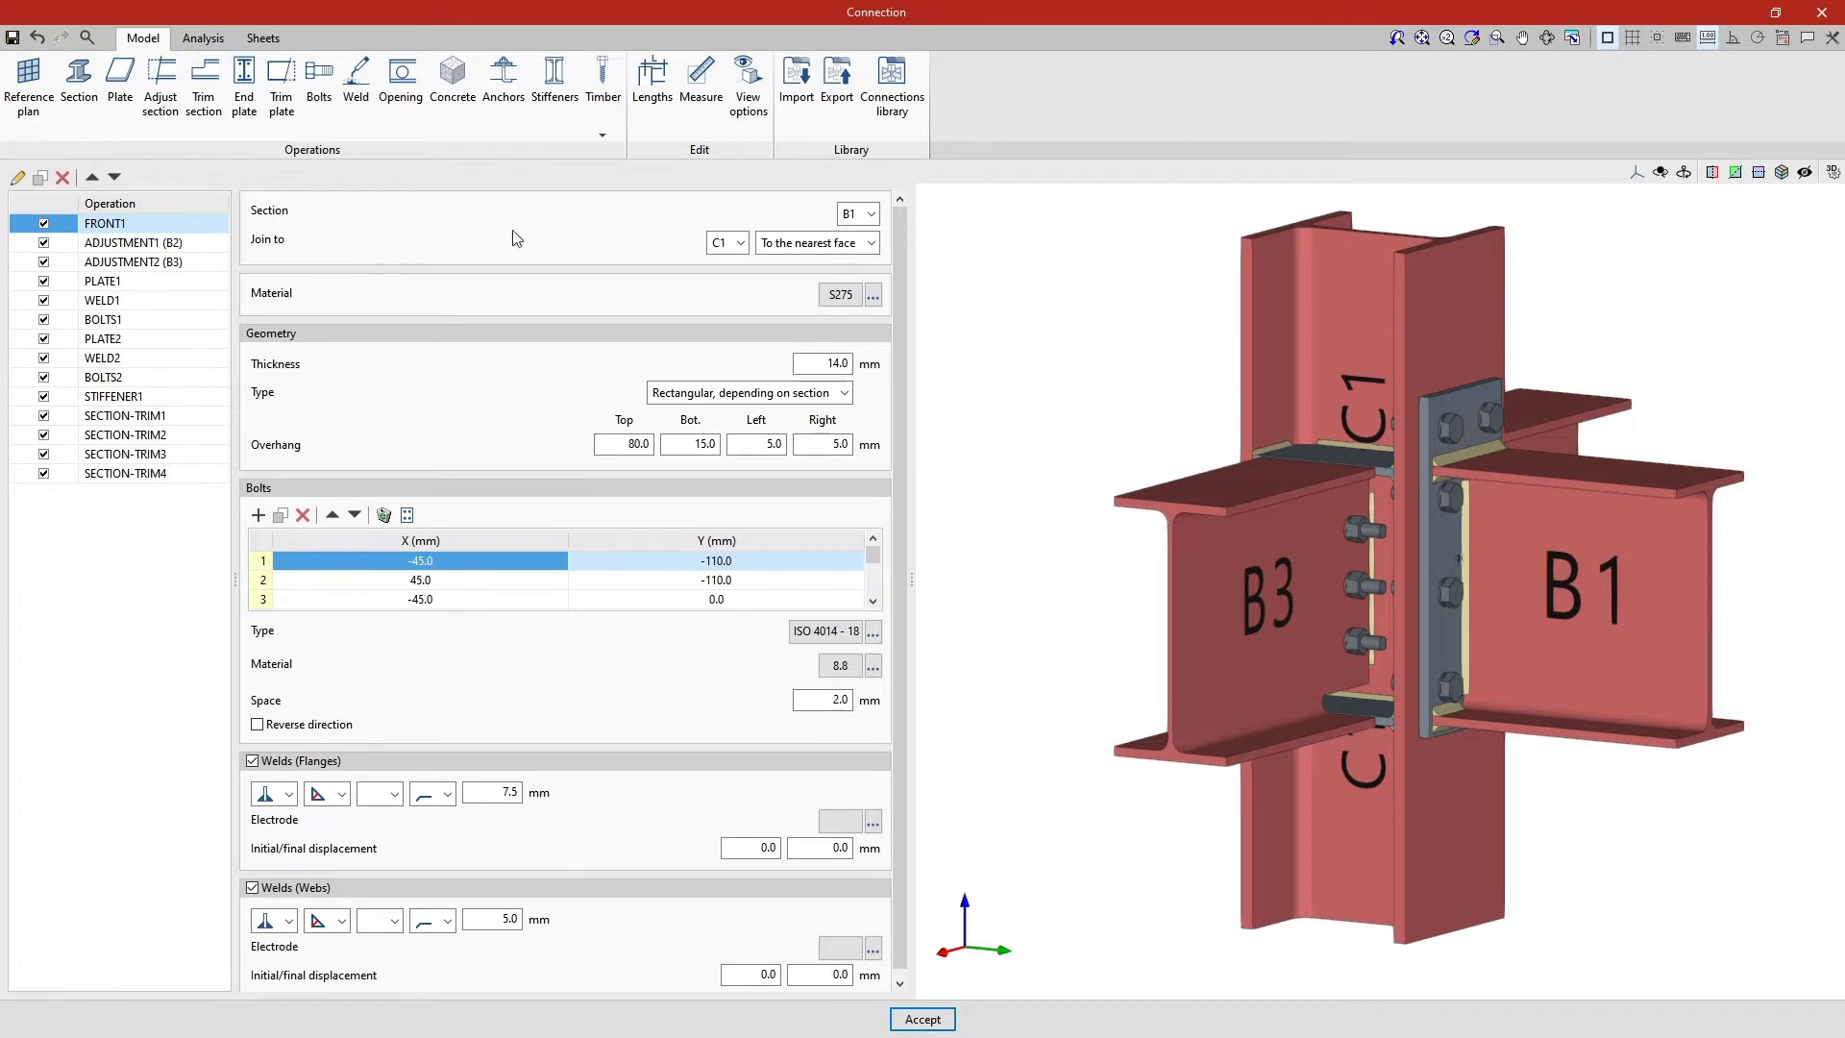
# - Export the open connection to the library with the reference "Connection"
pyautogui.click(836, 129)
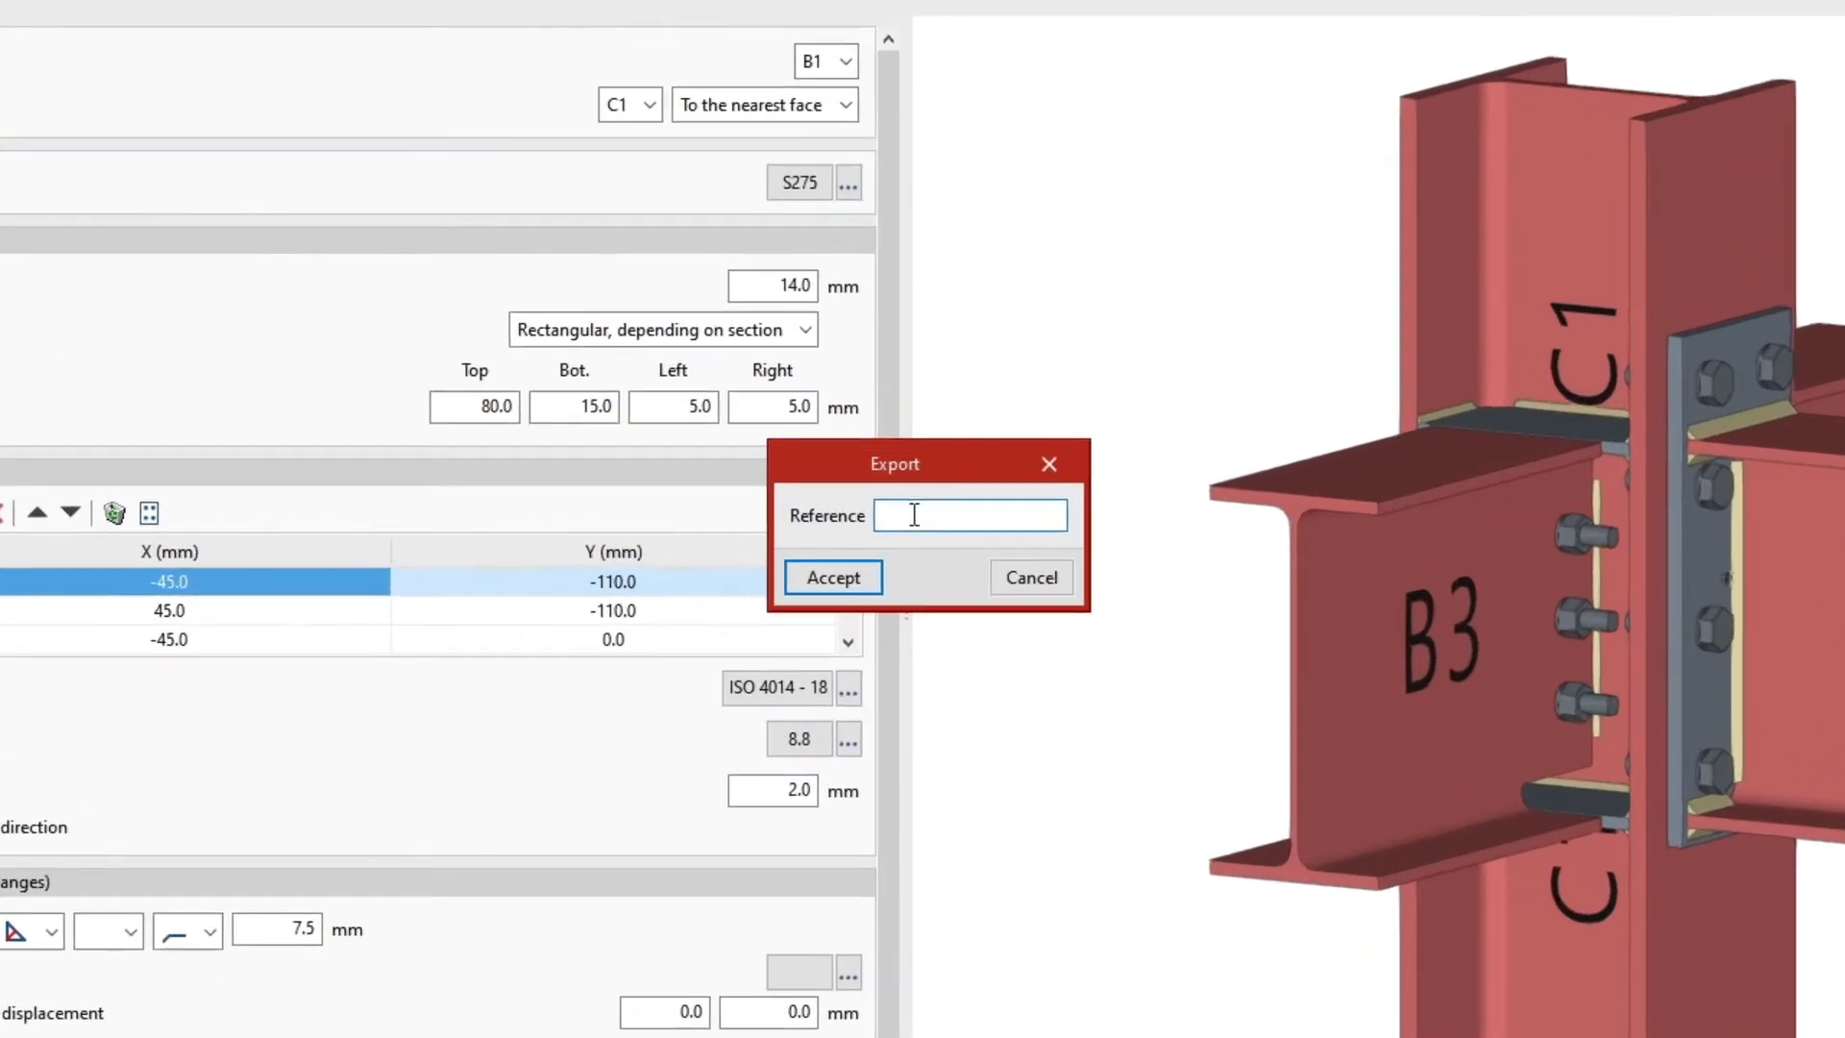
pyautogui.write('Connection')
pyautogui.click(868, 579)
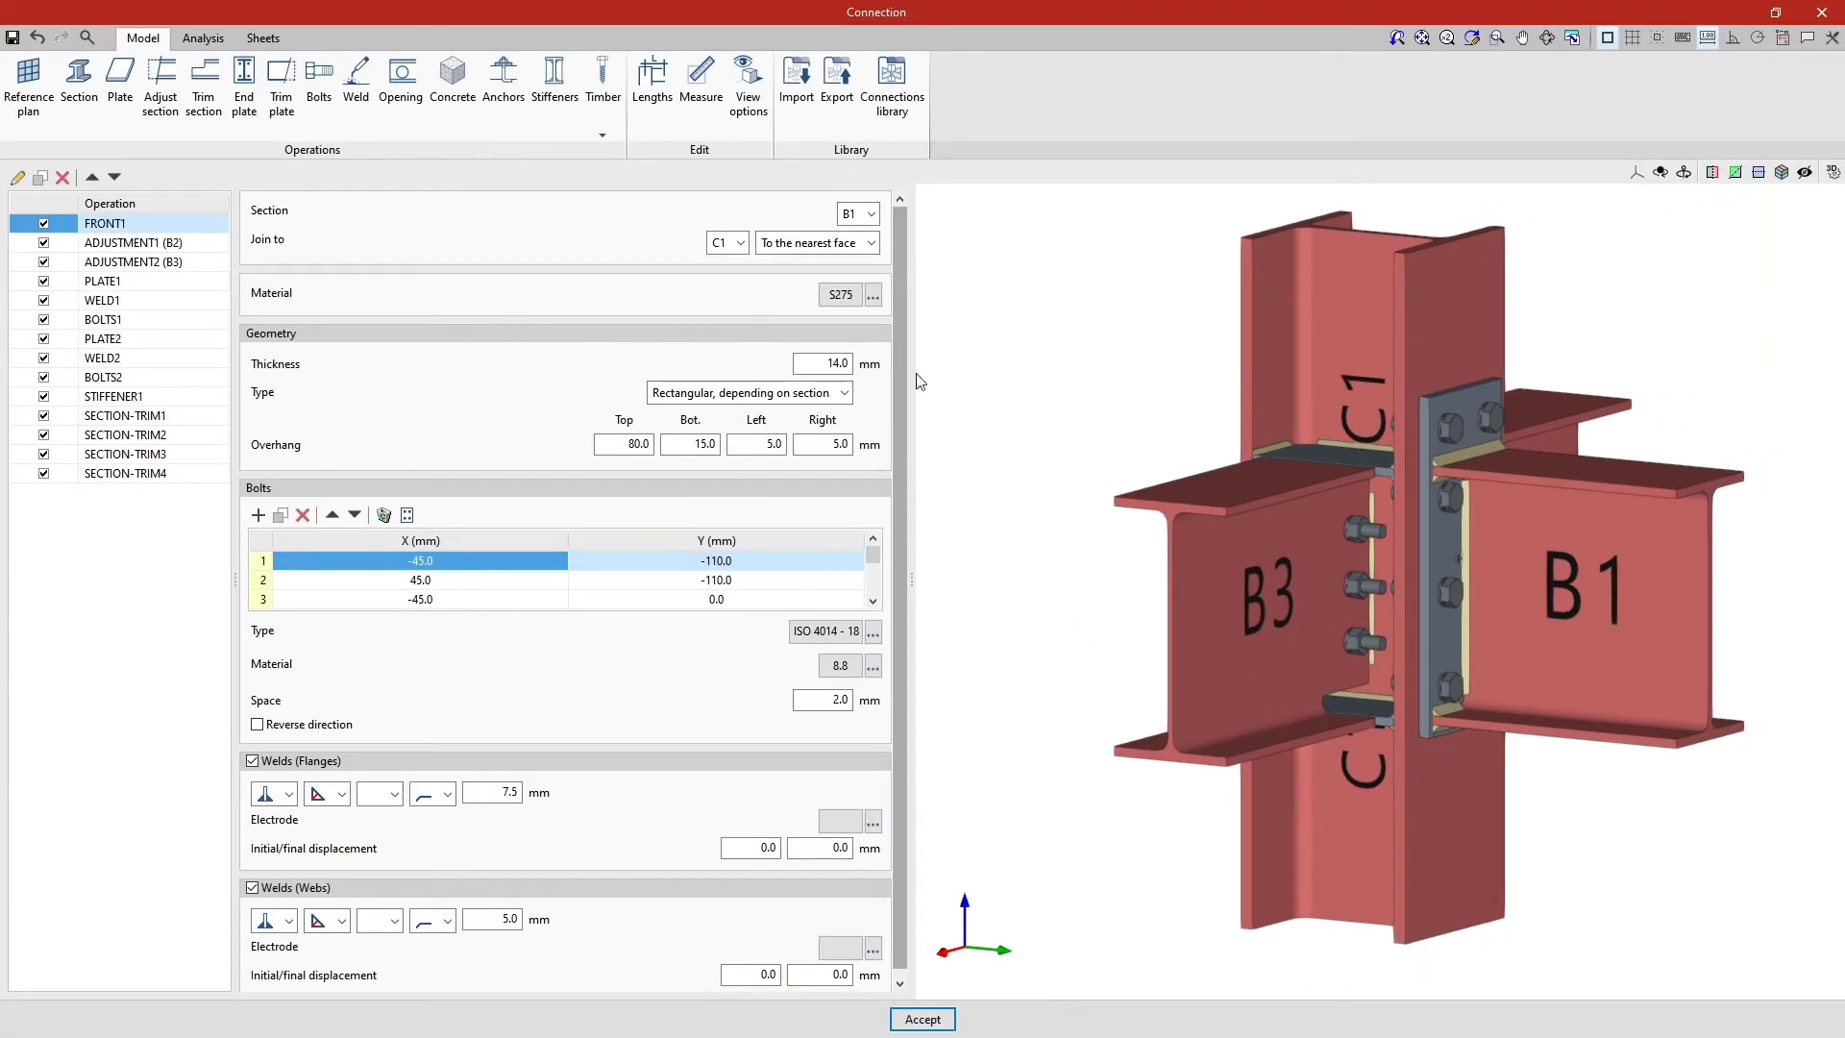
# - Examine connections 2 to 6 in the connections library, viewing number 6 from several angles, and return to the full structure
pyautogui.click(894, 101)
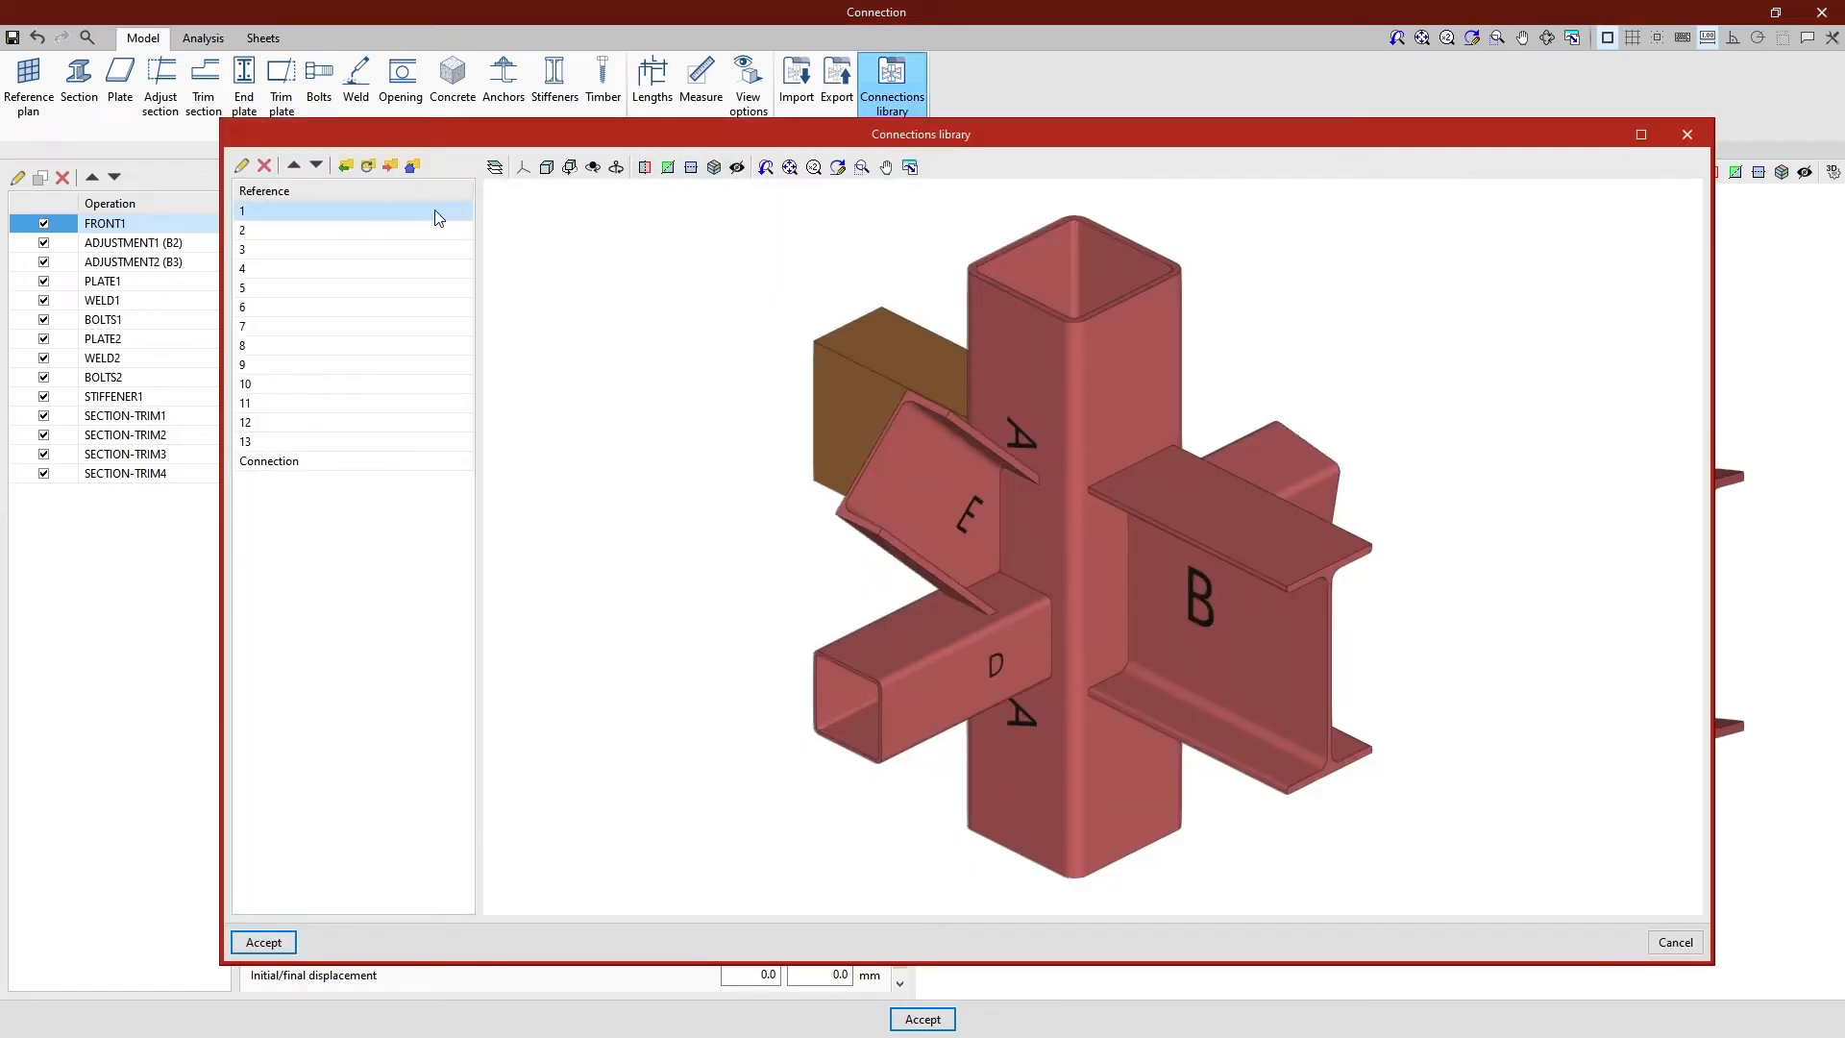
pyautogui.click(365, 235)
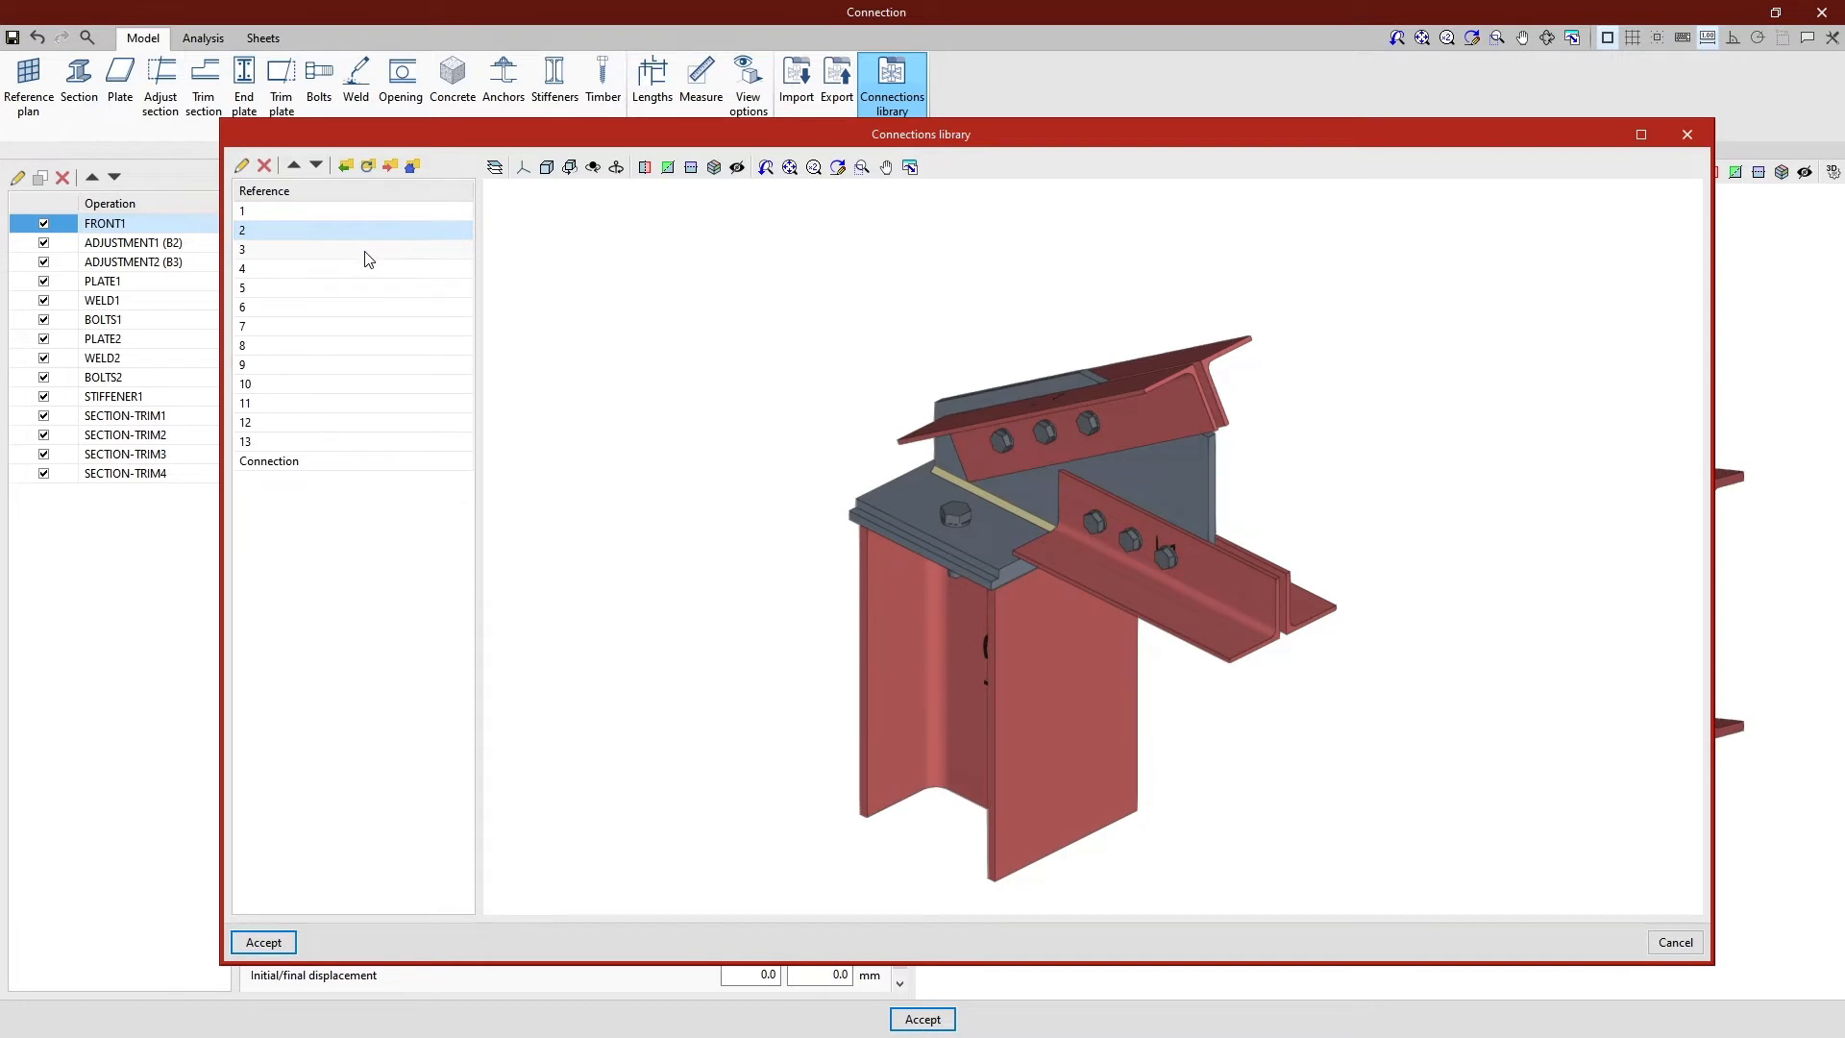
pyautogui.click(368, 252)
pyautogui.click(368, 272)
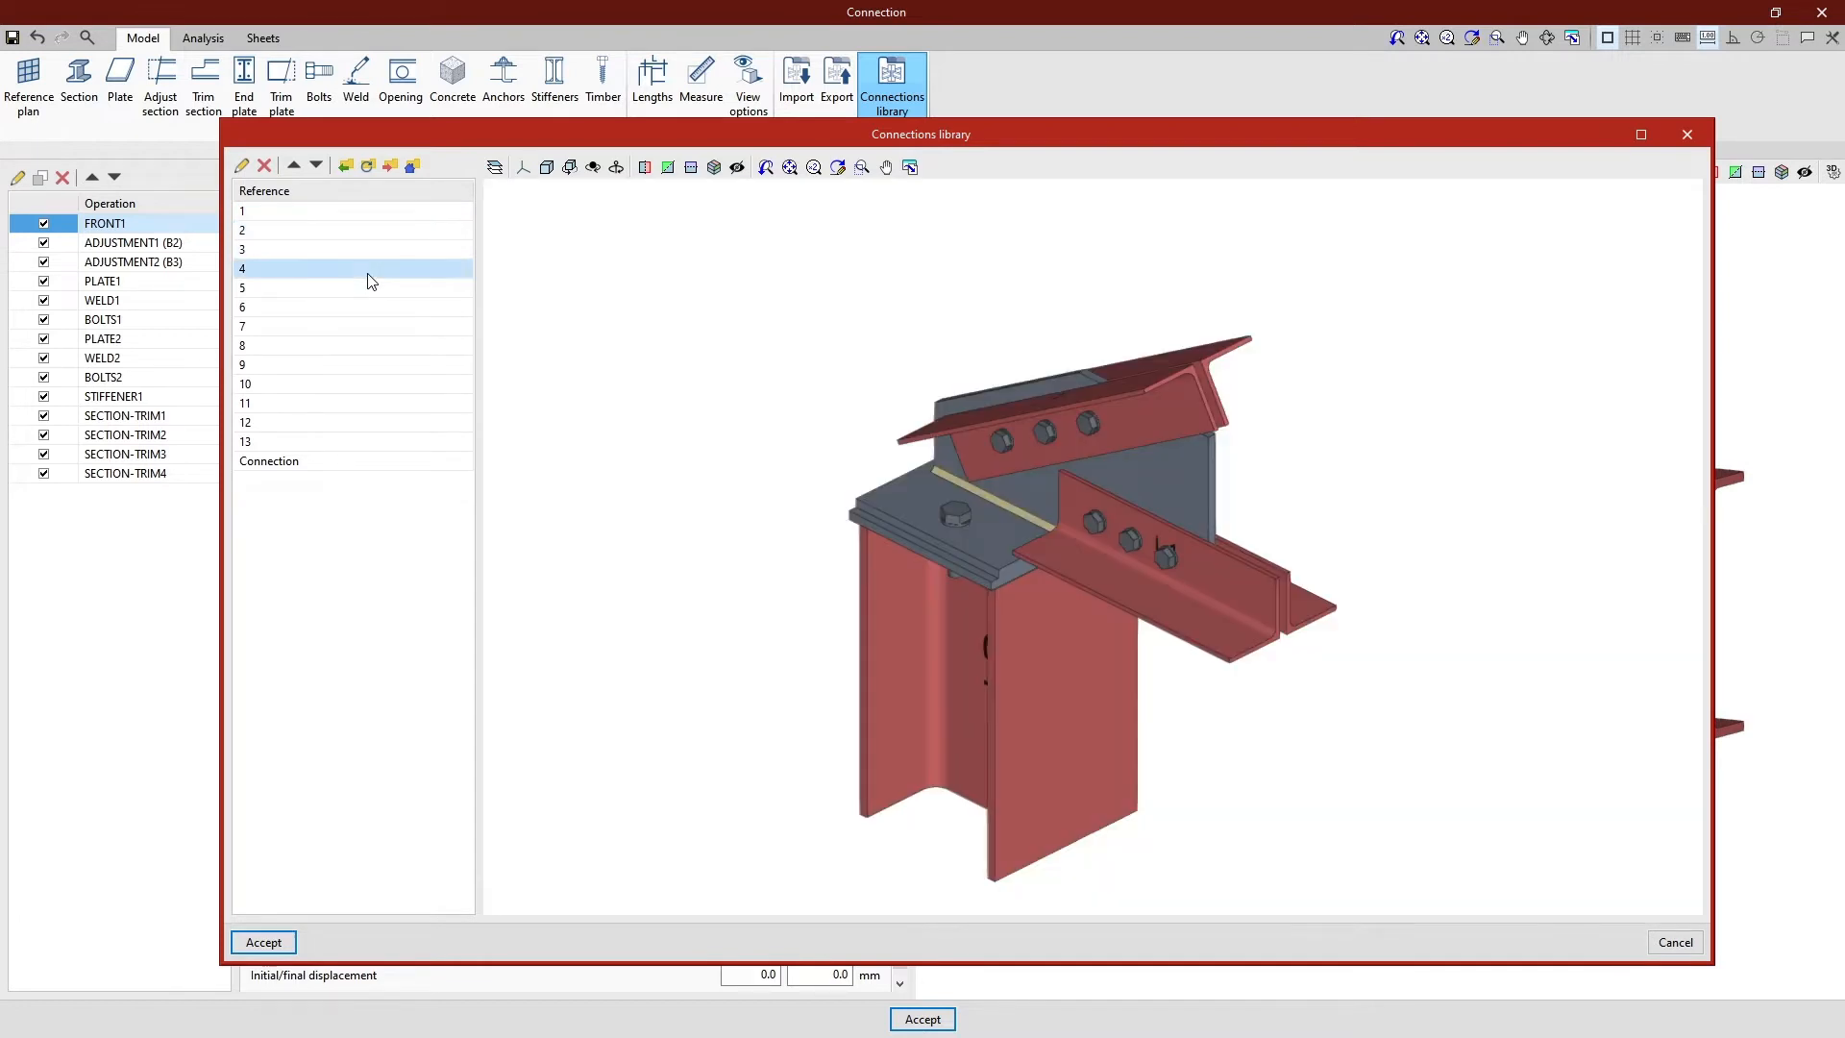
pyautogui.click(368, 290)
pyautogui.click(368, 307)
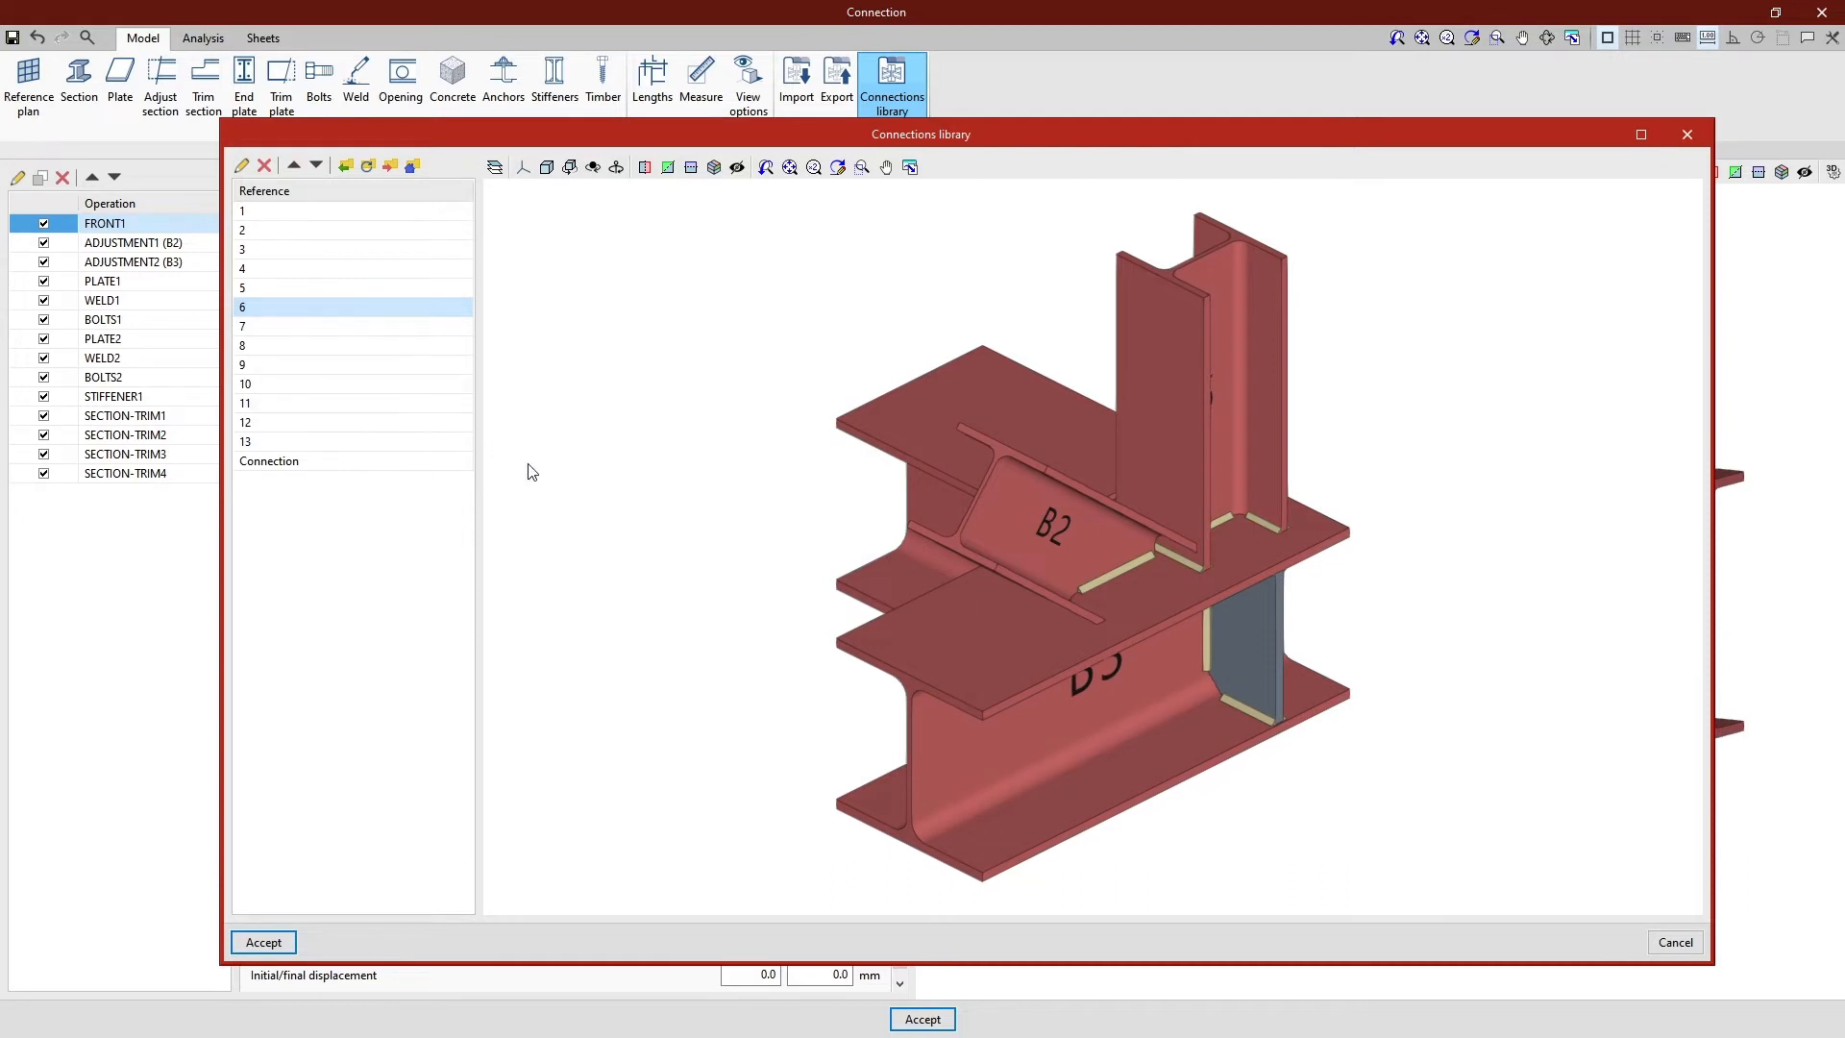
pyautogui.moveTo(651, 535); pyautogui.dragTo(1047, 504, button='middle')
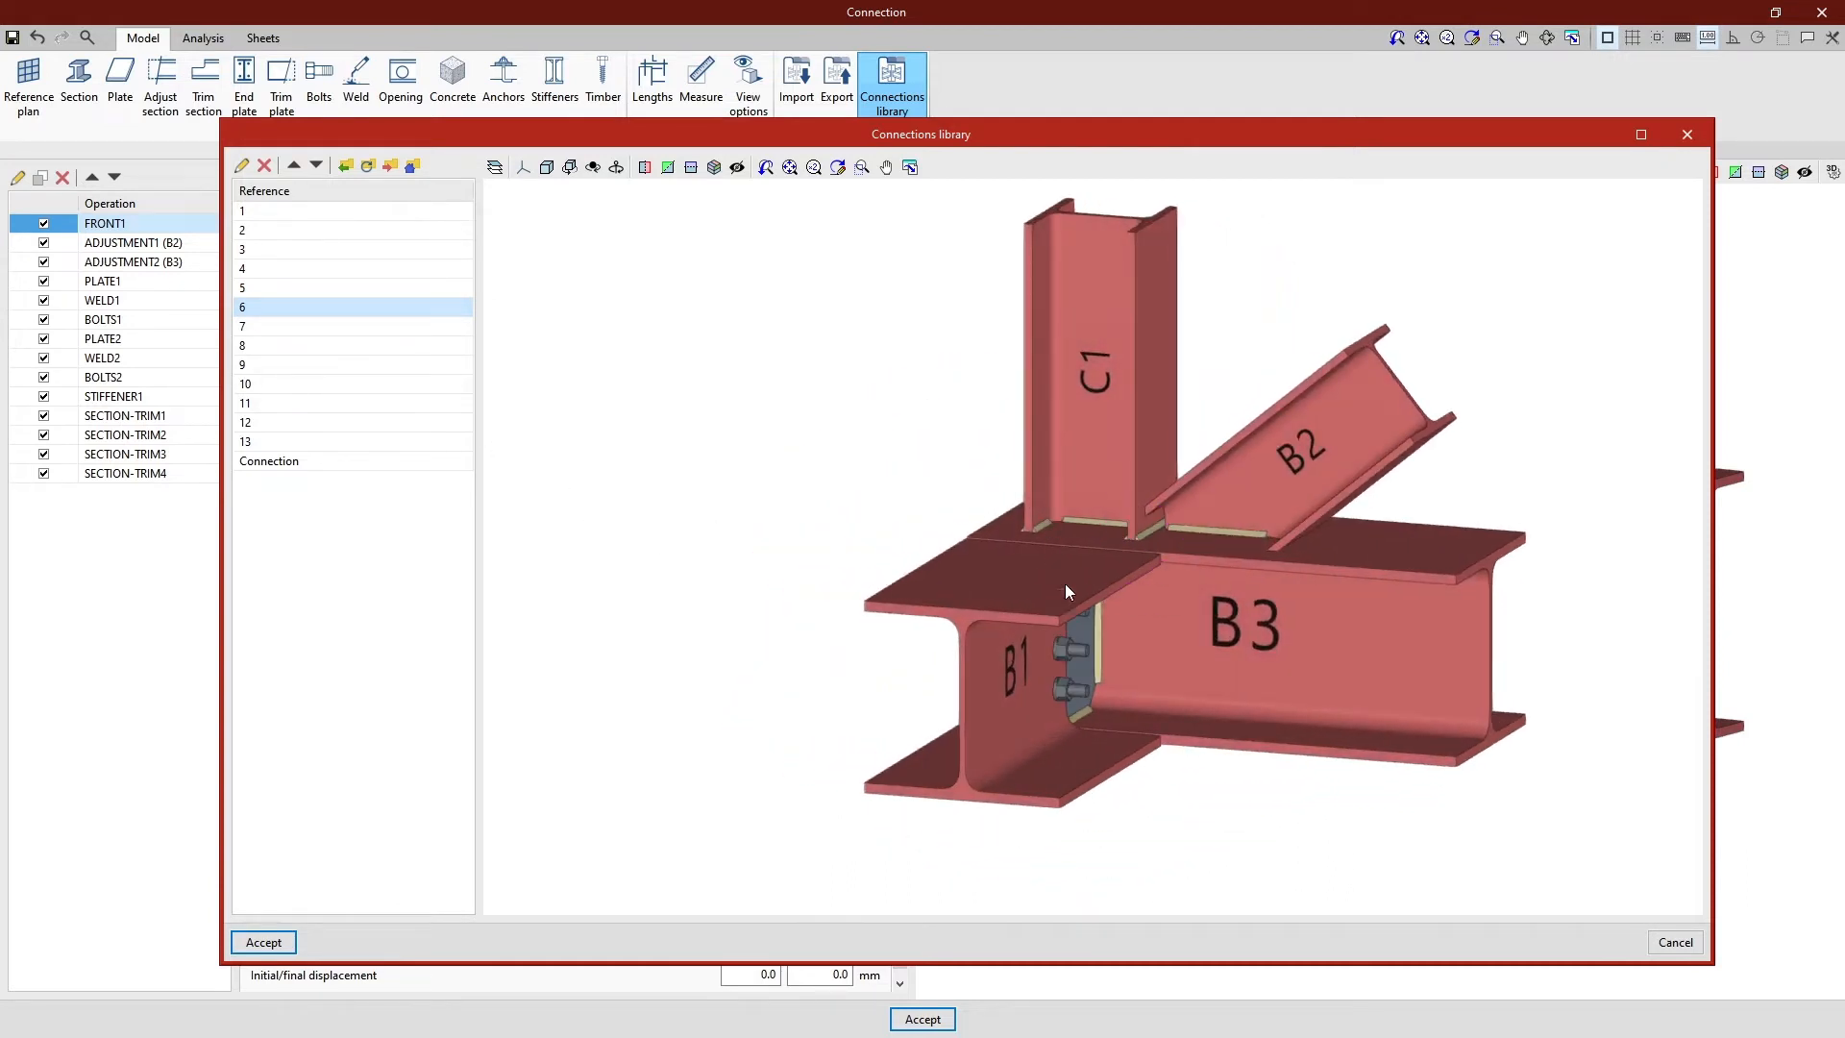
pyautogui.scroll(5, 1088, 637)
pyautogui.scroll(-5, 1088, 636)
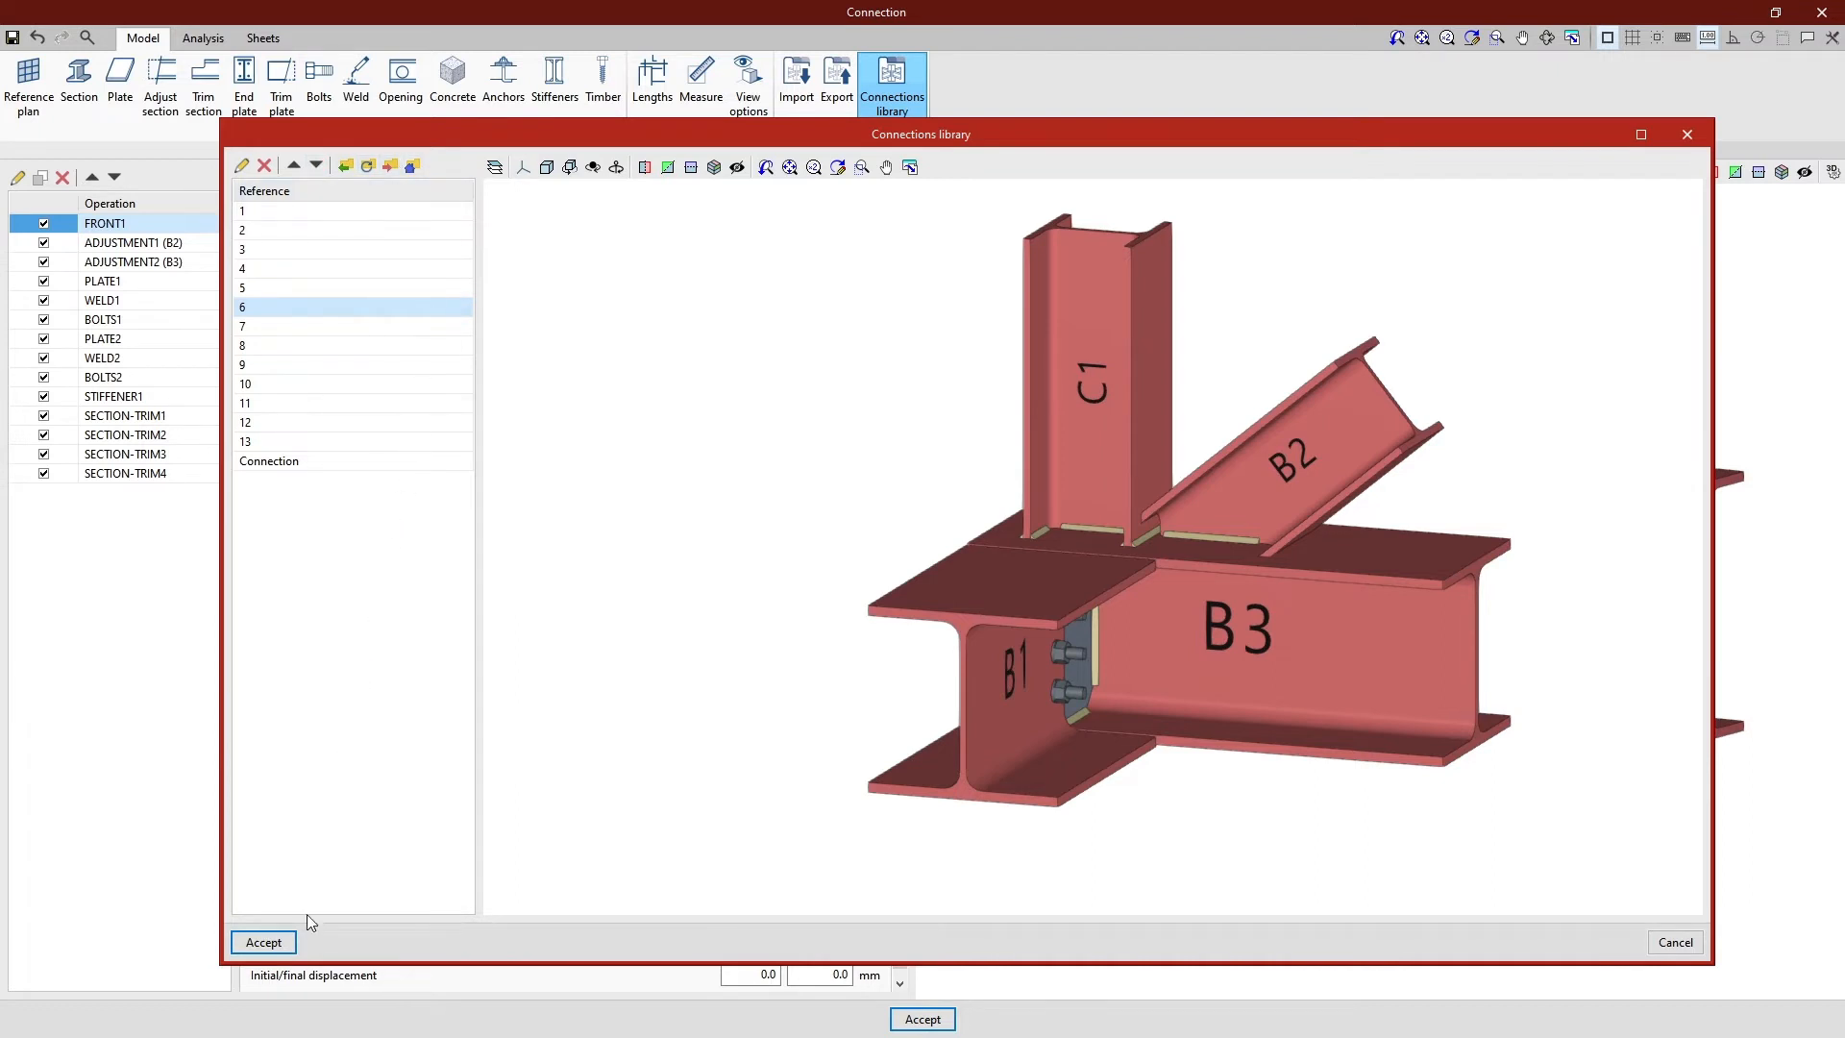
pyautogui.click(284, 945)
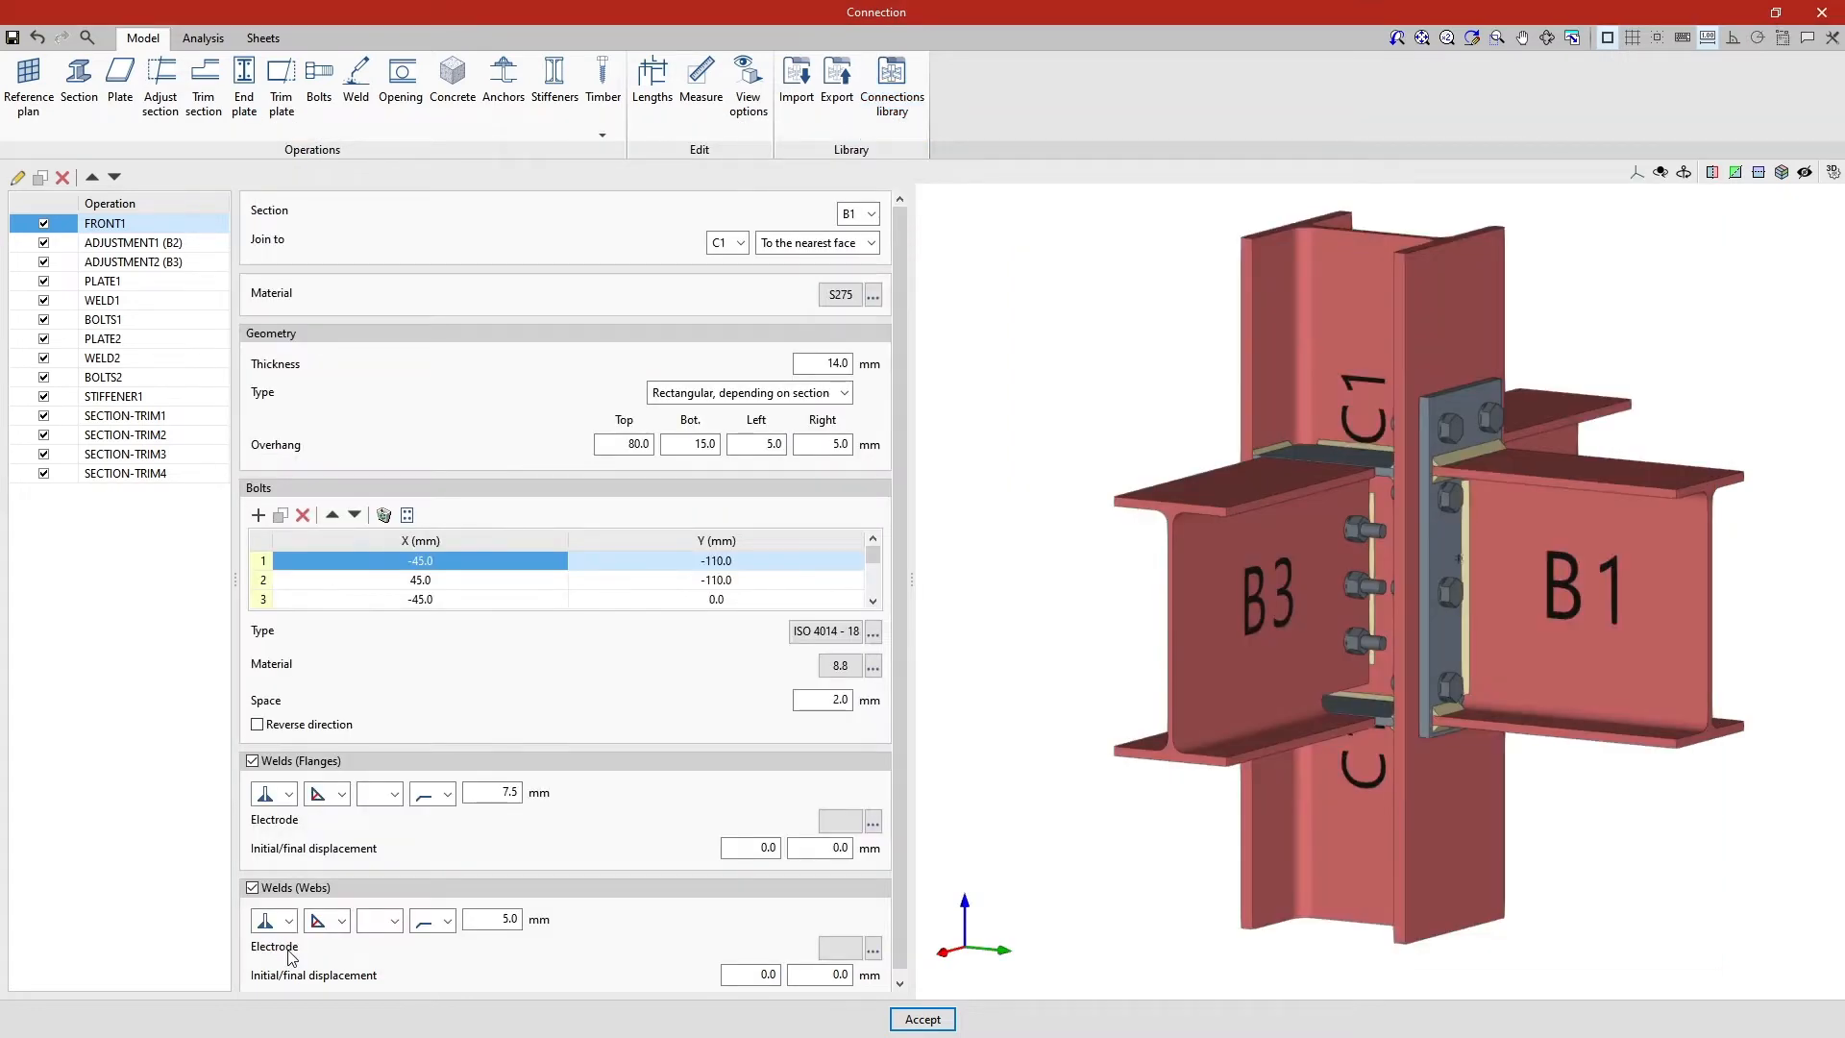
pyautogui.click(942, 1027)
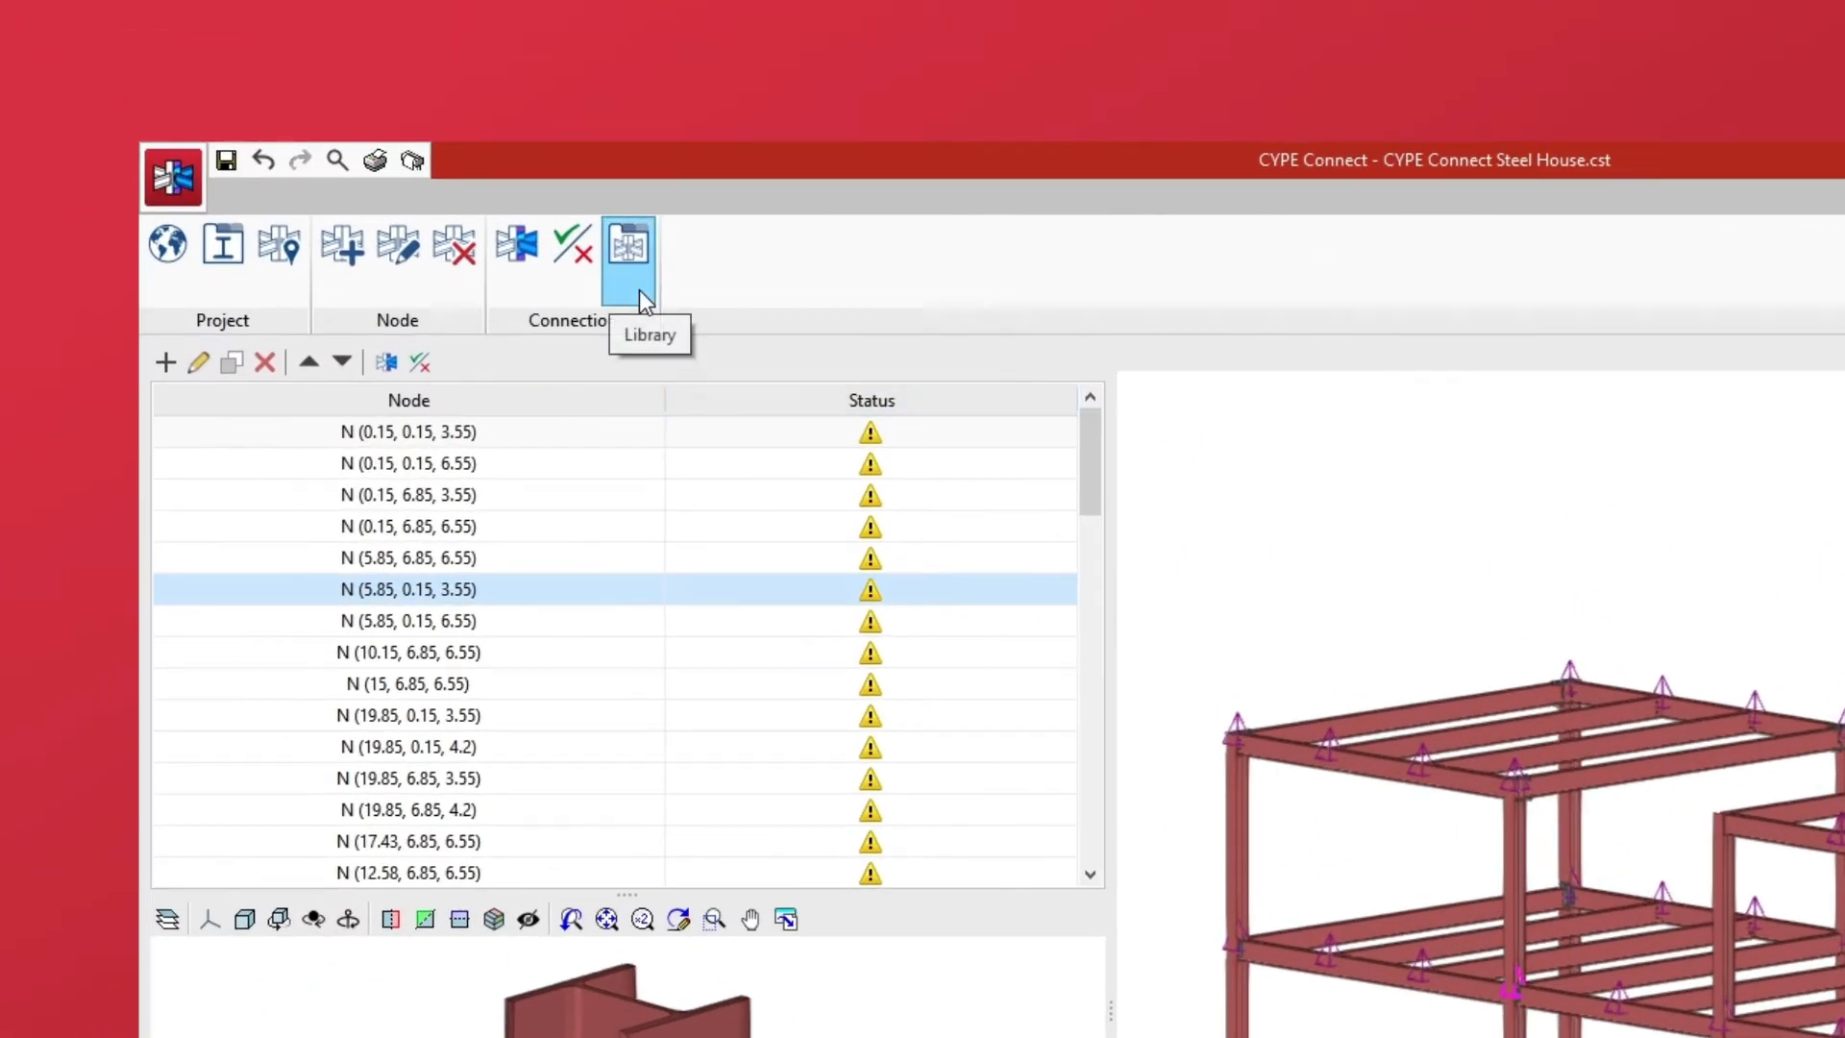
# - Examine connections 2 to 6 in the project-level connection library and close it
pyautogui.click(638, 290)
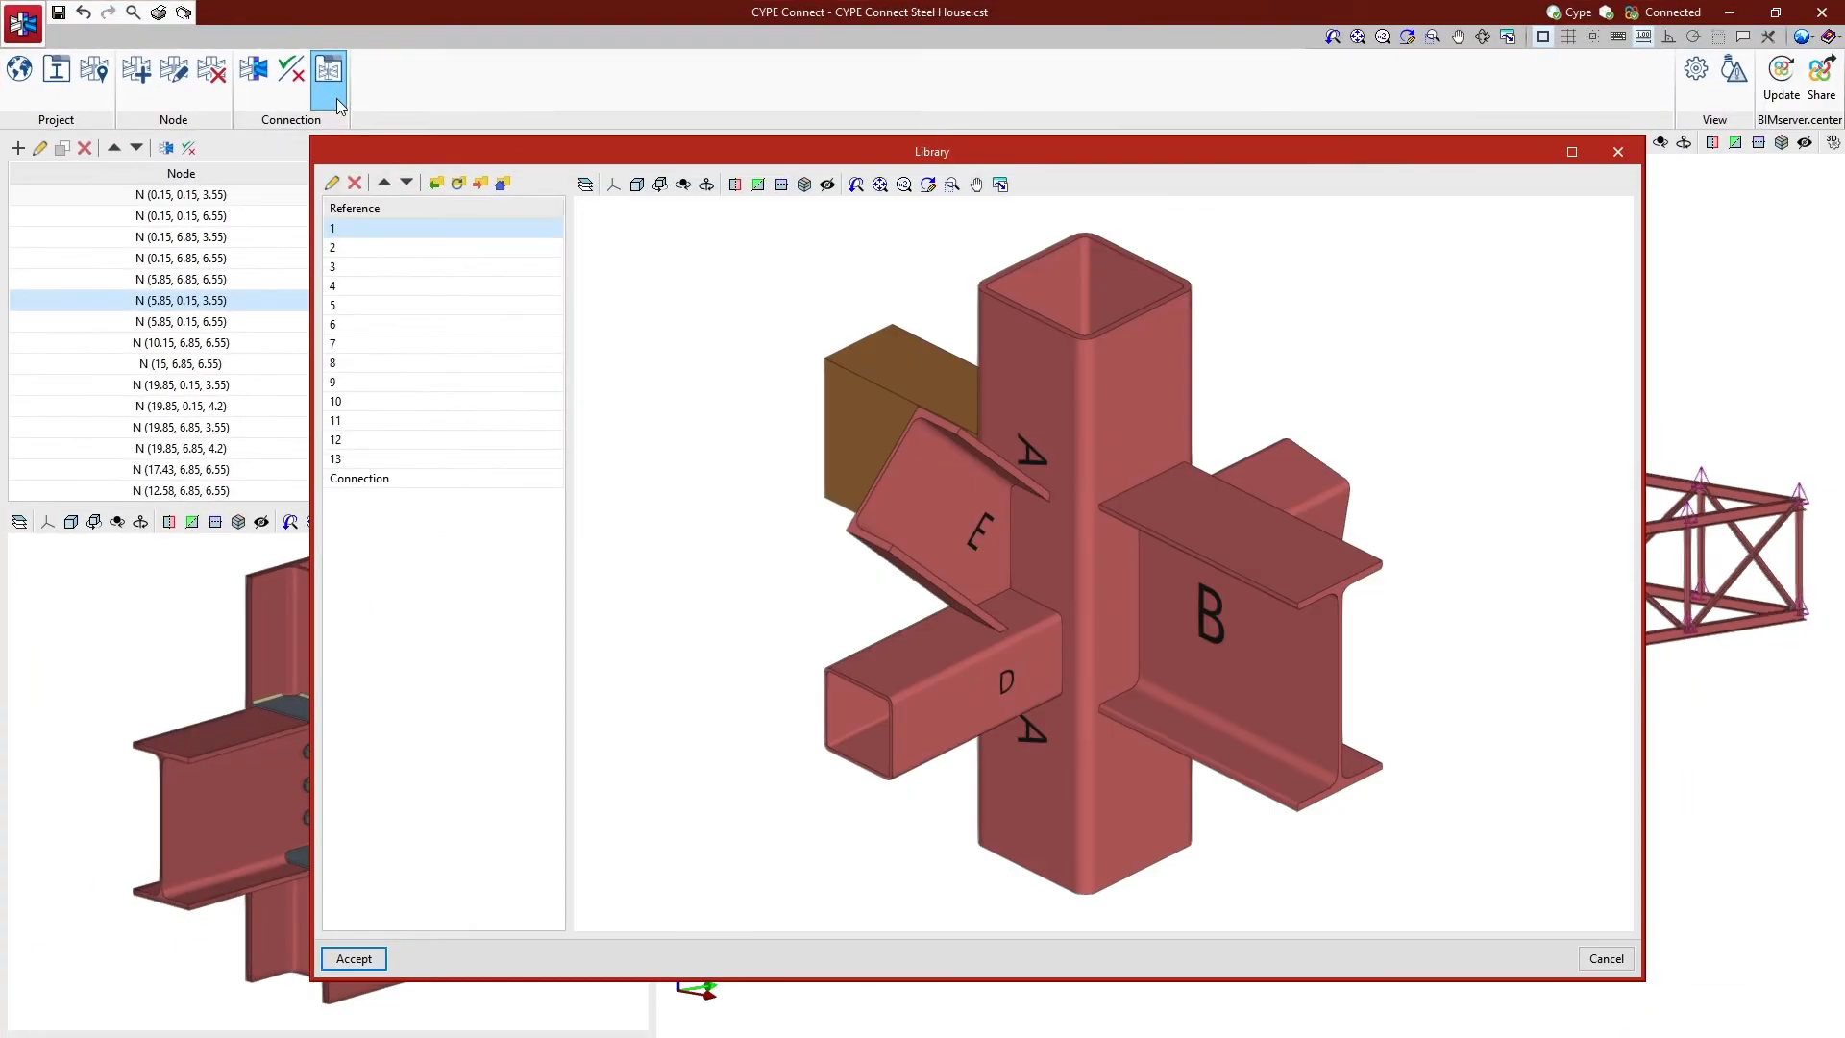
pyautogui.click(371, 251)
pyautogui.click(372, 269)
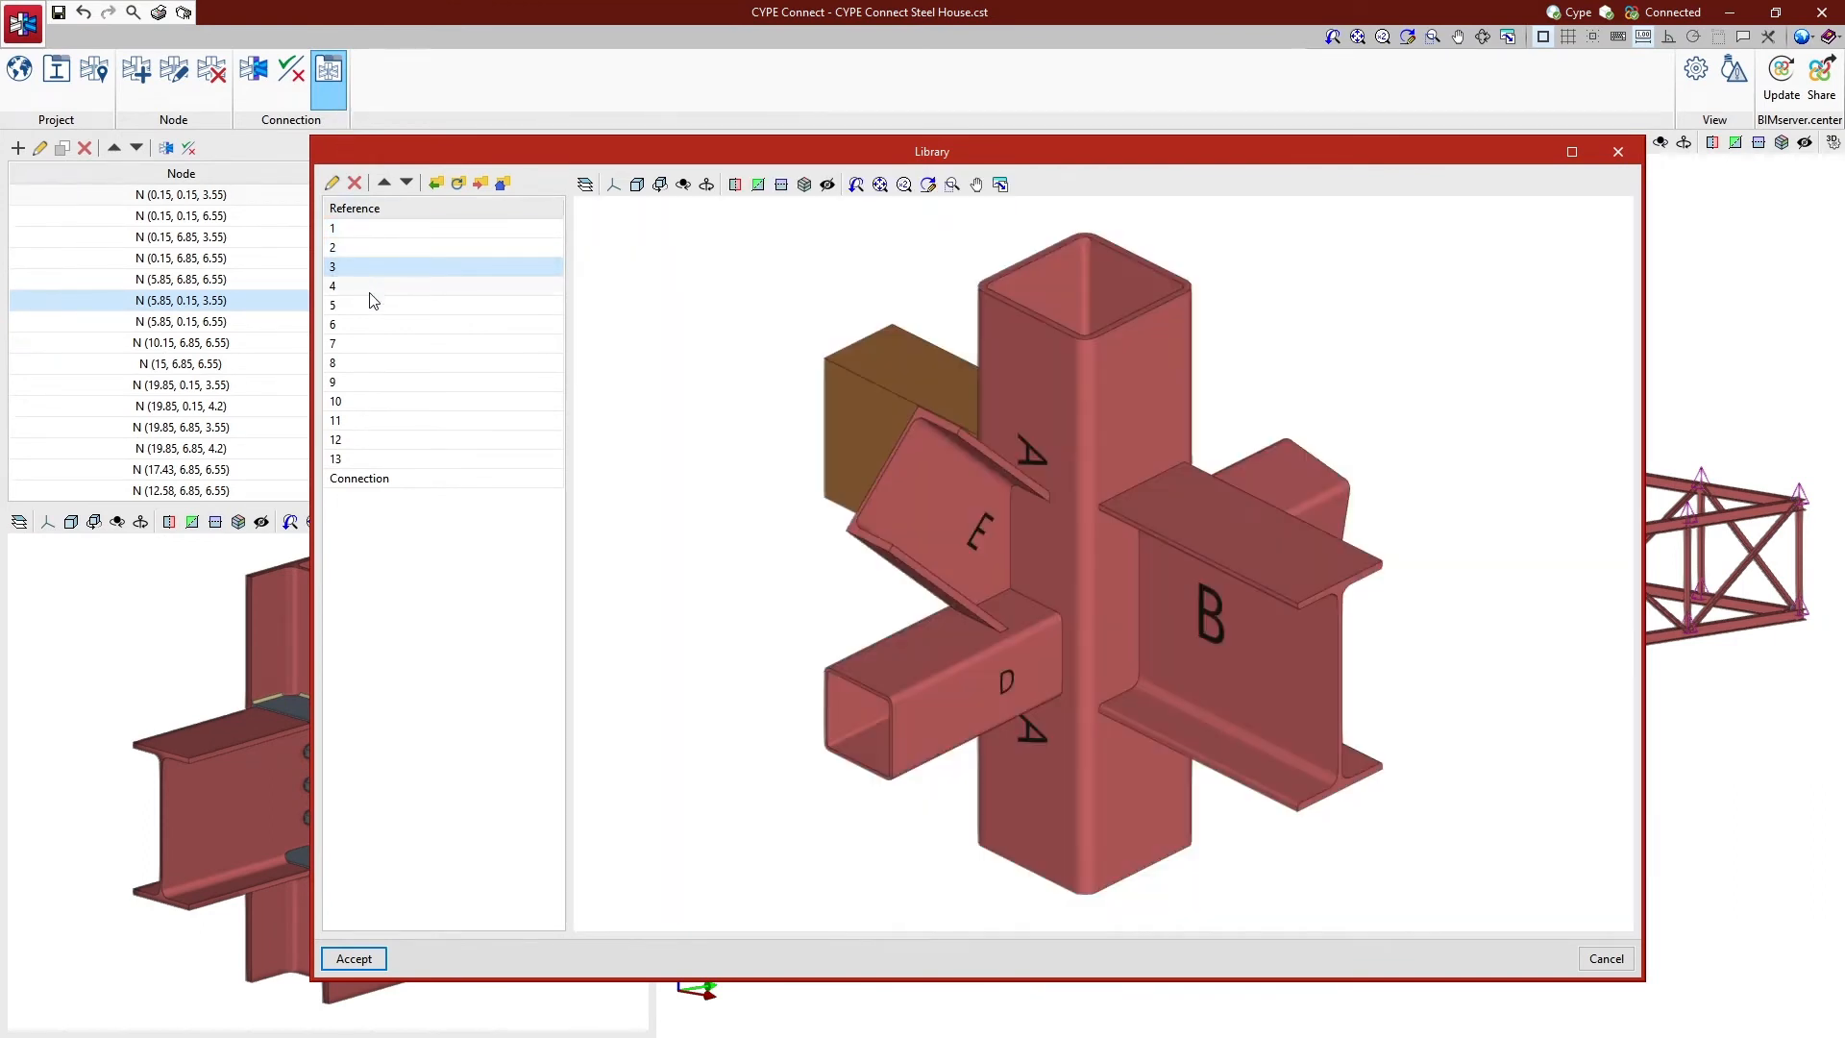
pyautogui.click(371, 293)
pyautogui.click(374, 308)
pyautogui.click(375, 327)
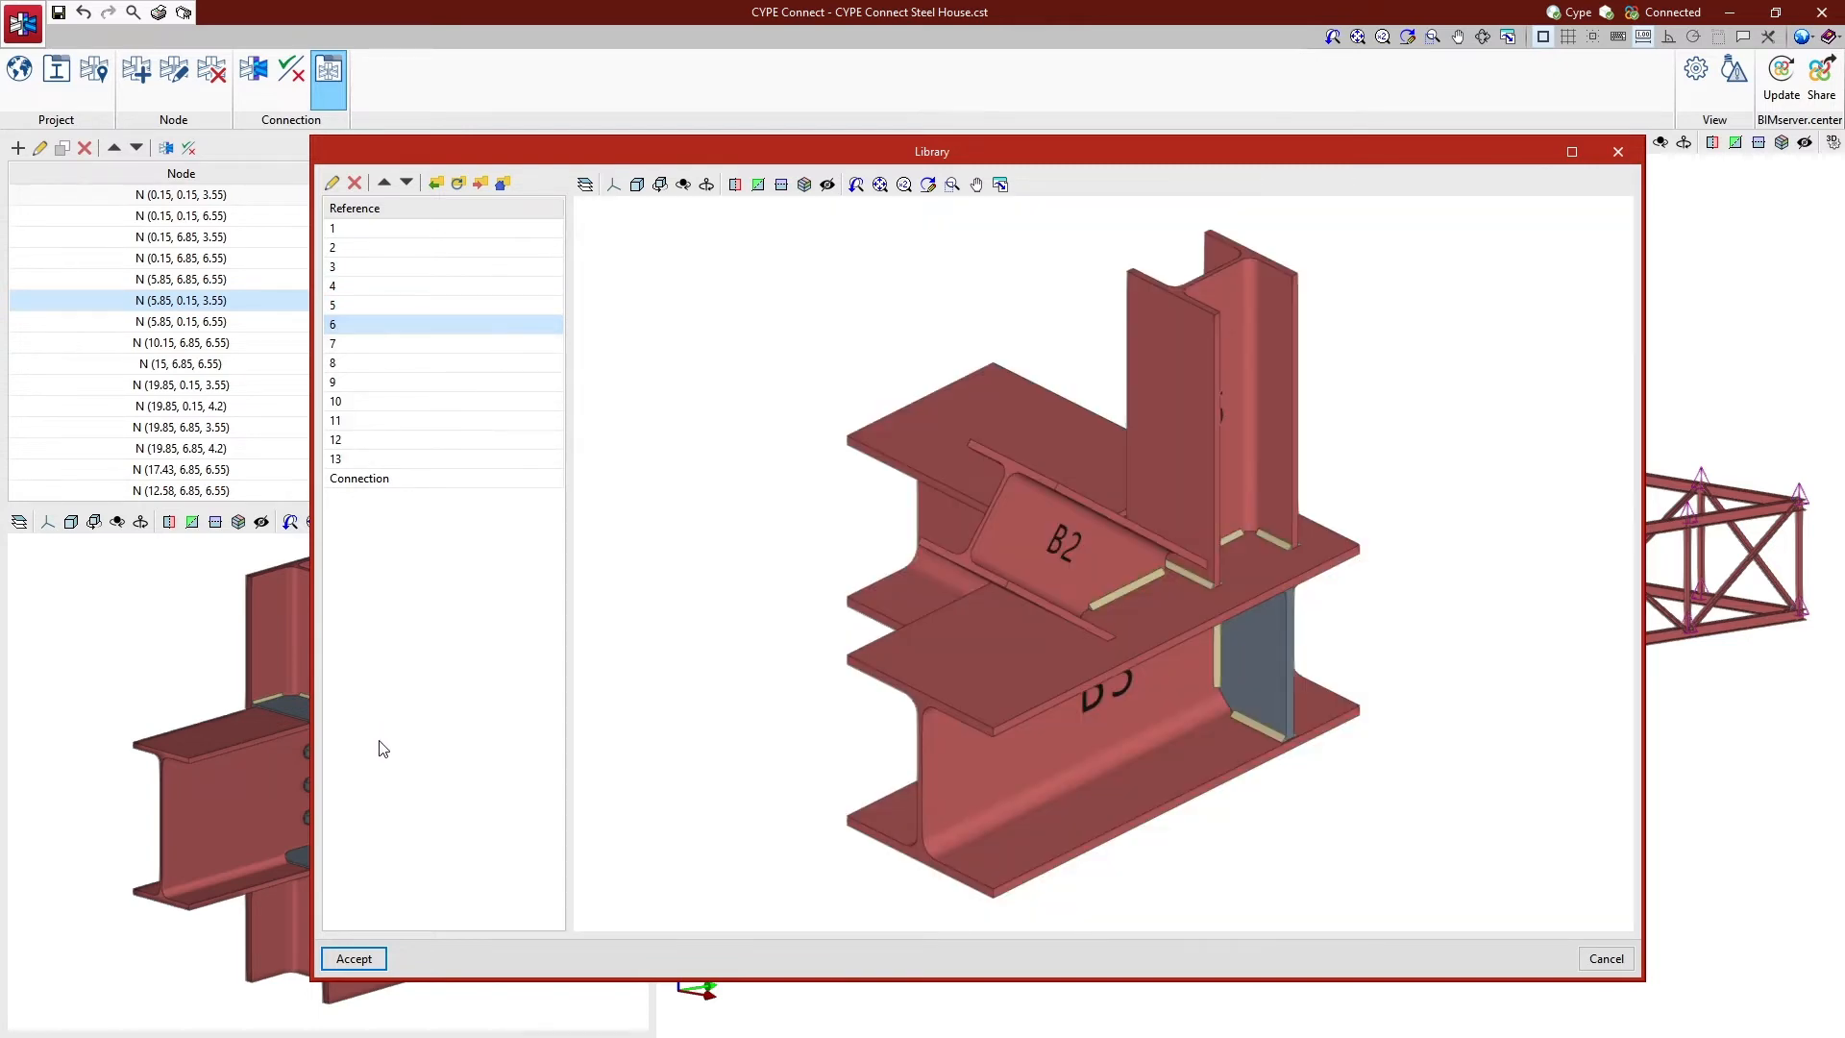
pyautogui.click(381, 963)
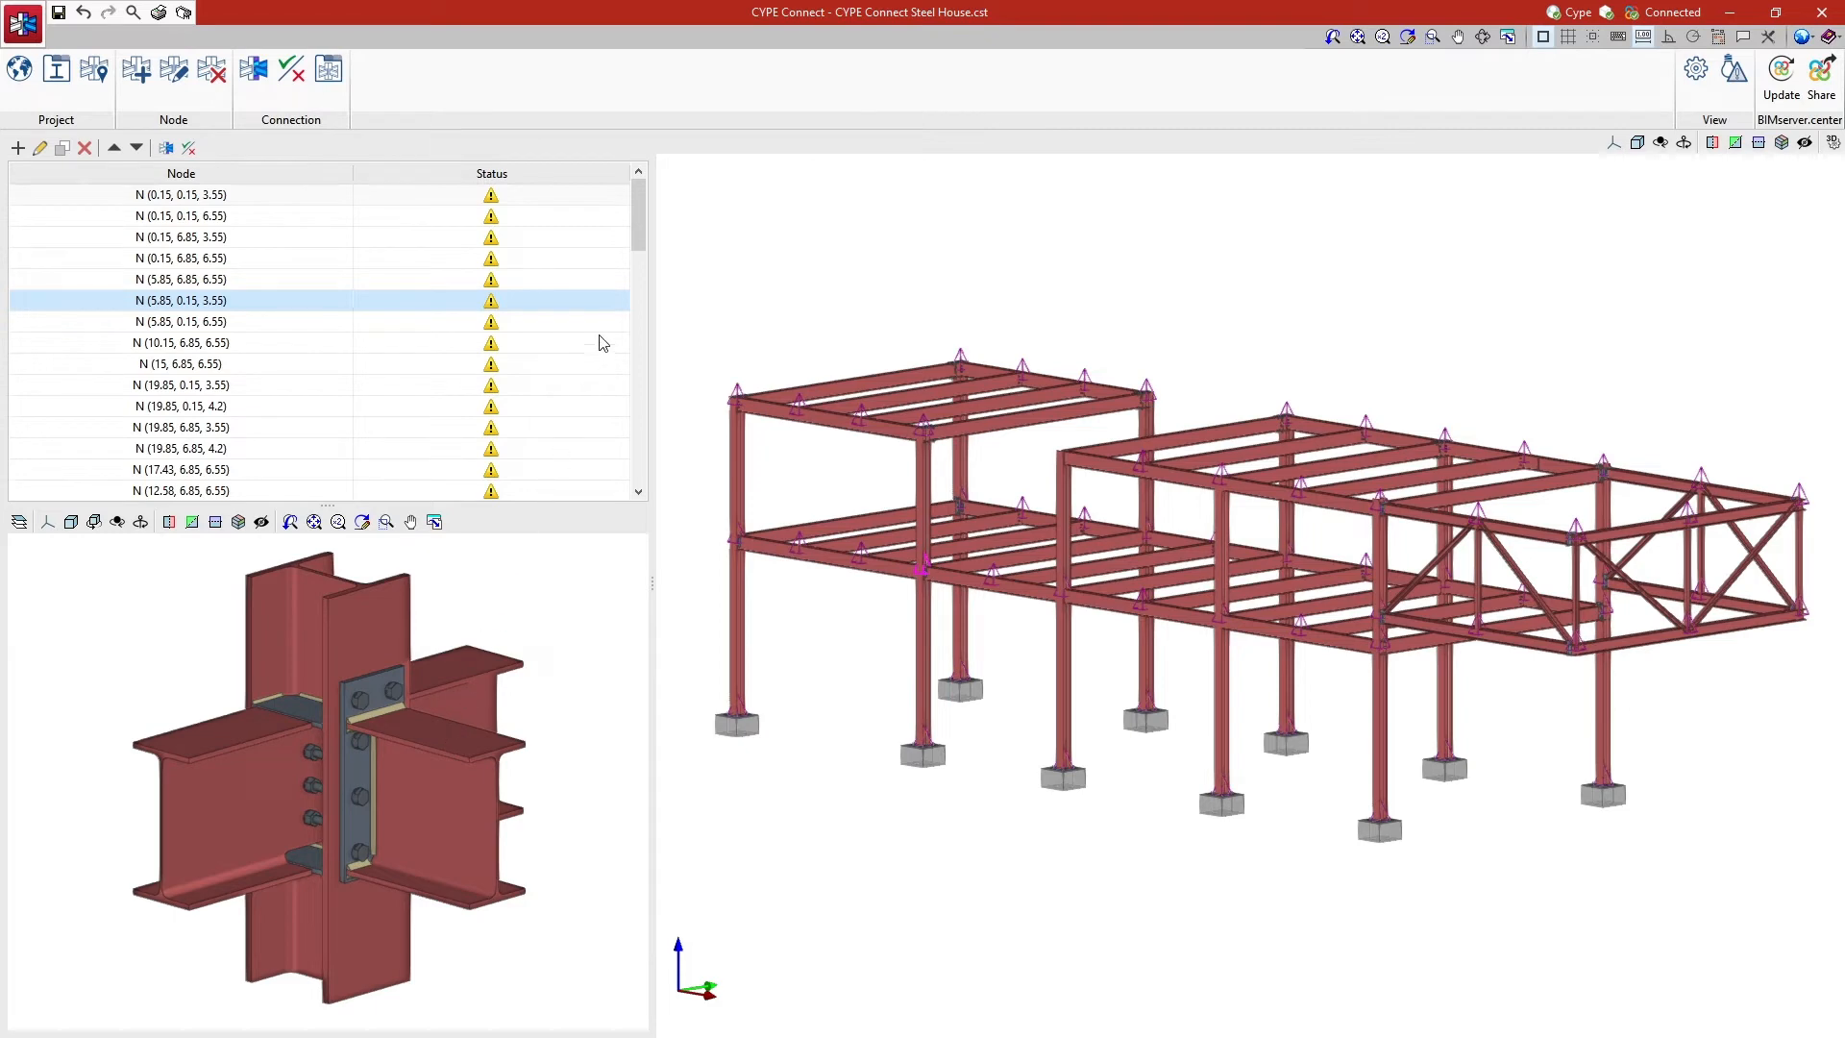
# - Open the connection at node N (15, 0.15, 6.55) for editing
pyautogui.moveTo(637, 240); pyautogui.dragTo(636, 485)
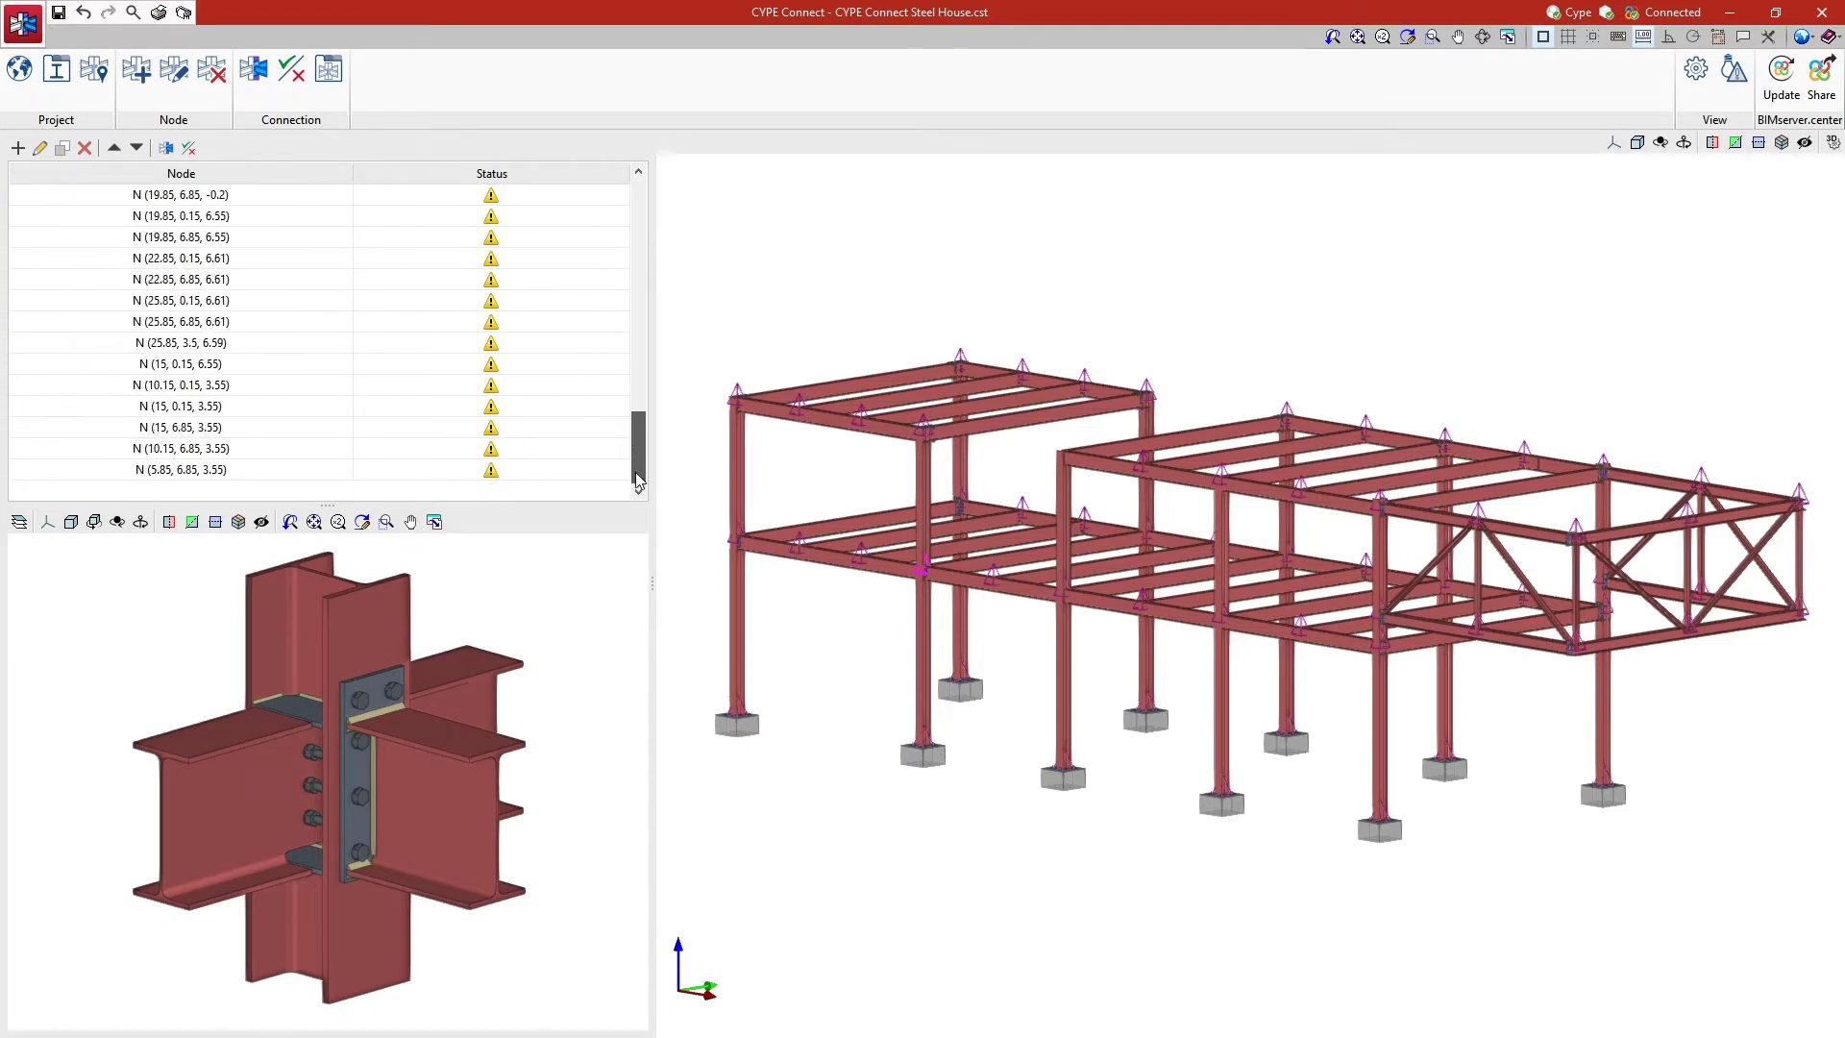
pyautogui.click(272, 379)
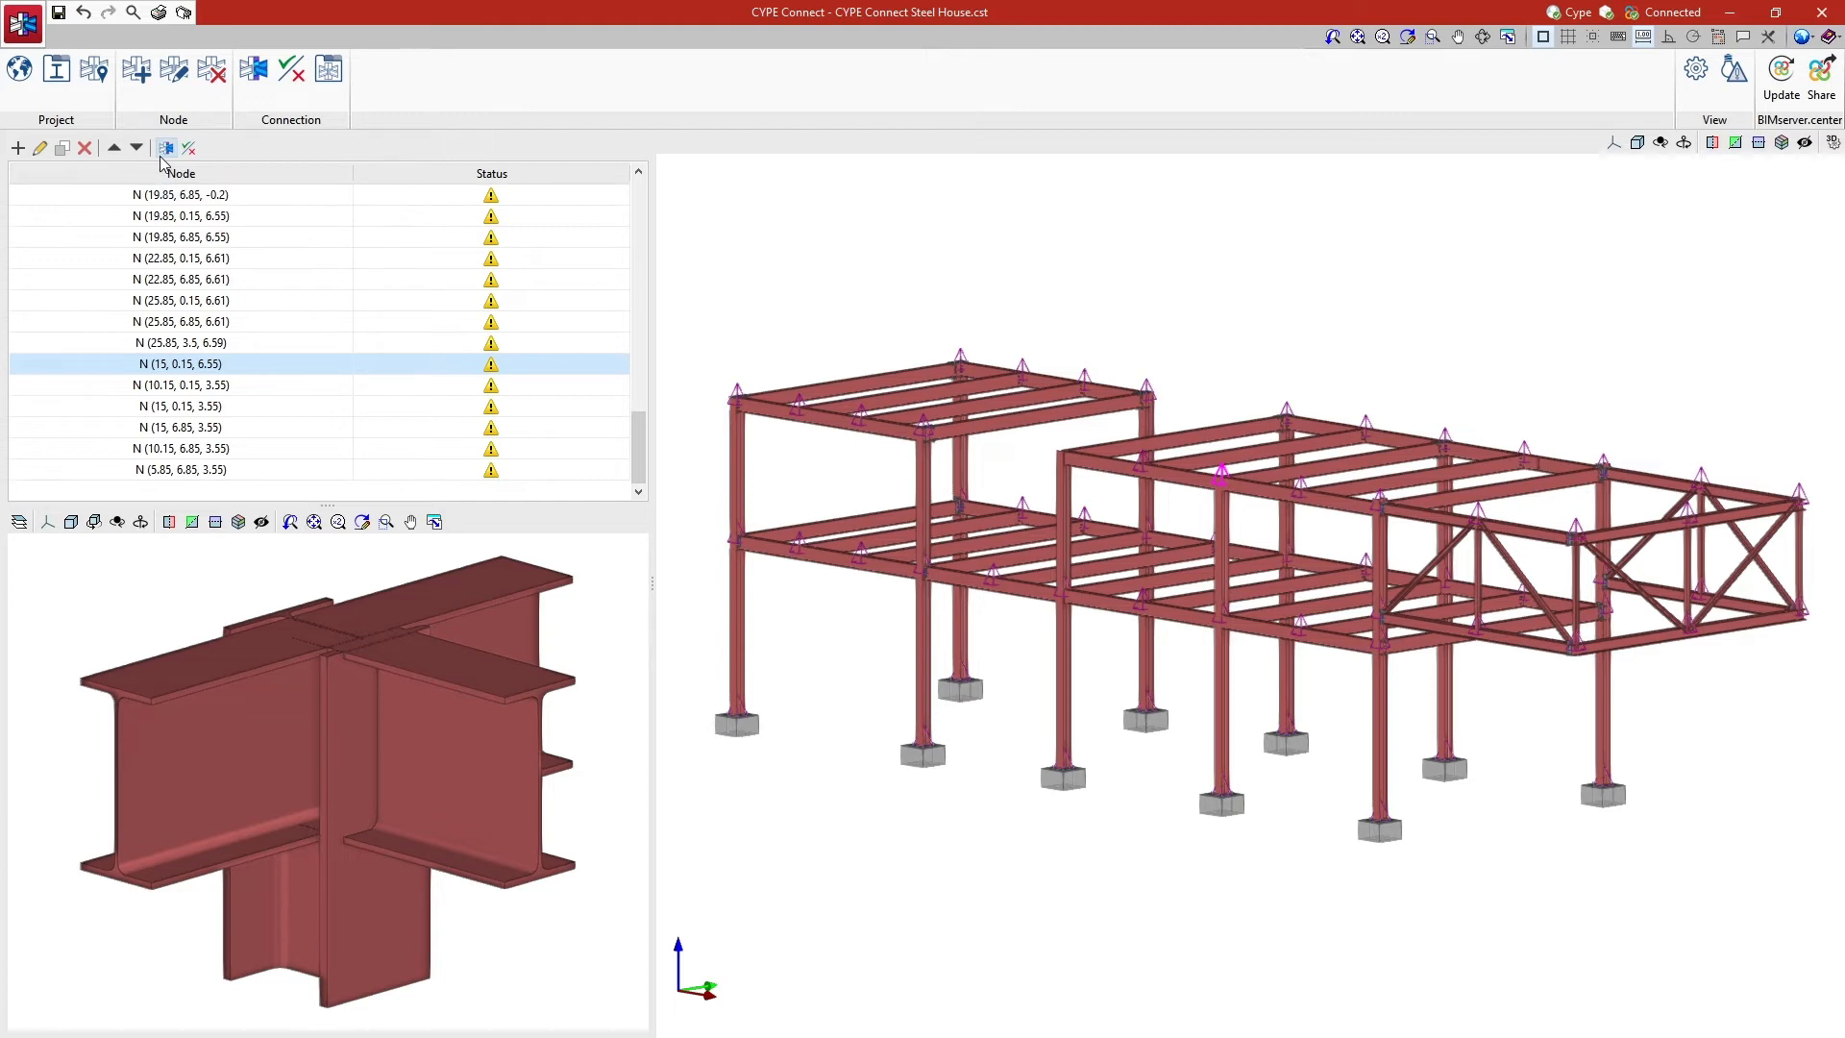
pyautogui.click(255, 87)
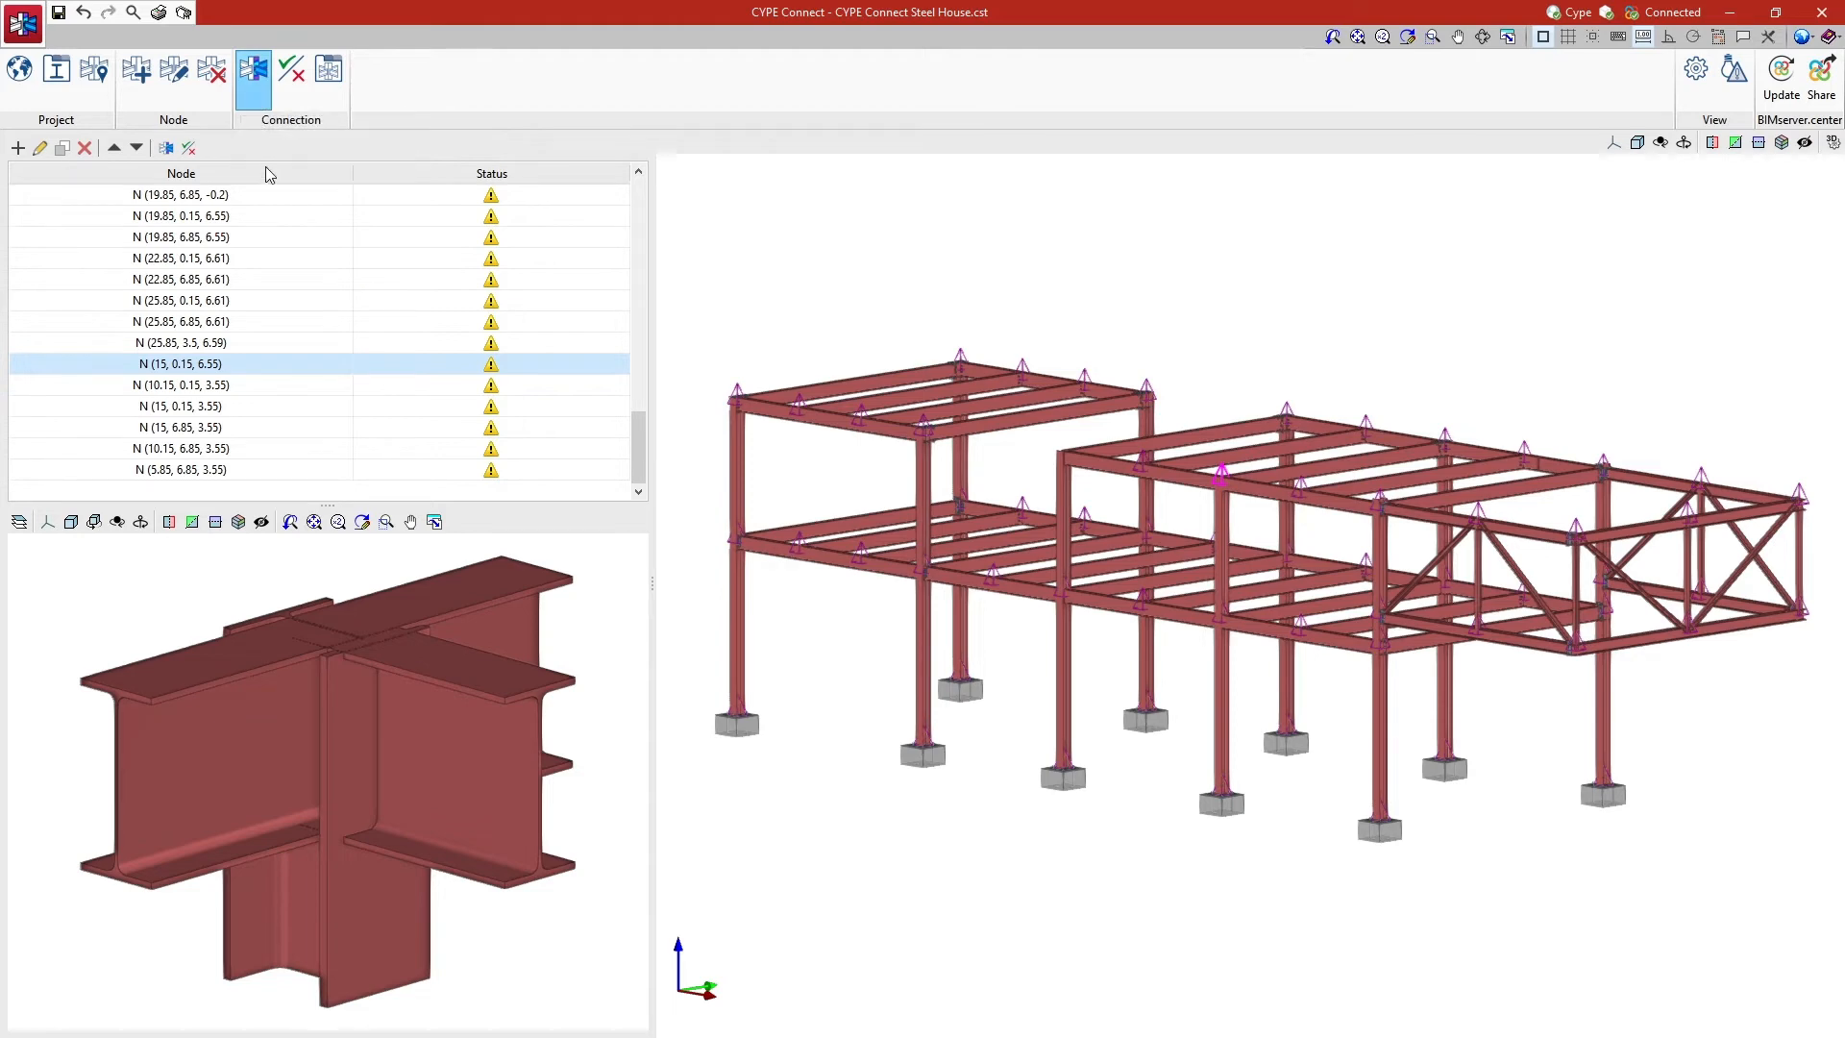
pyautogui.click(1222, 477)
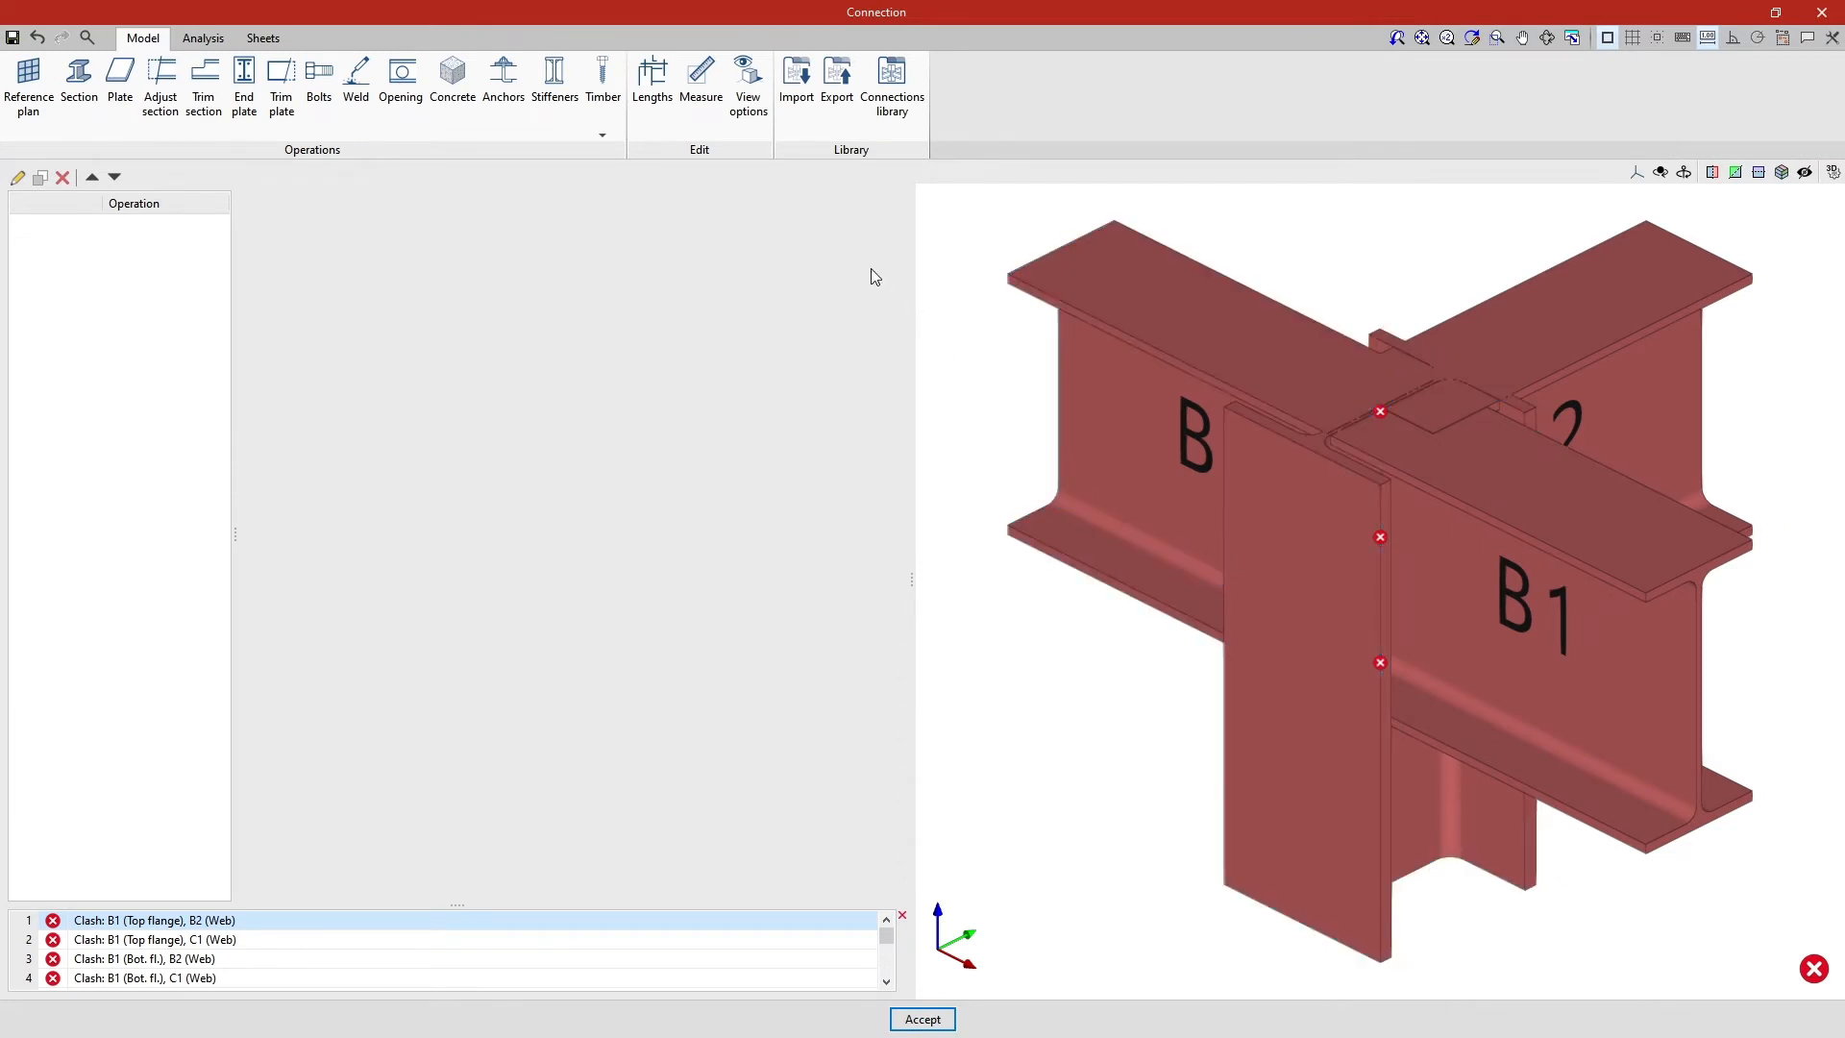
# - Preview the saved library connections and choose number 13 for import into the current node
pyautogui.click(805, 130)
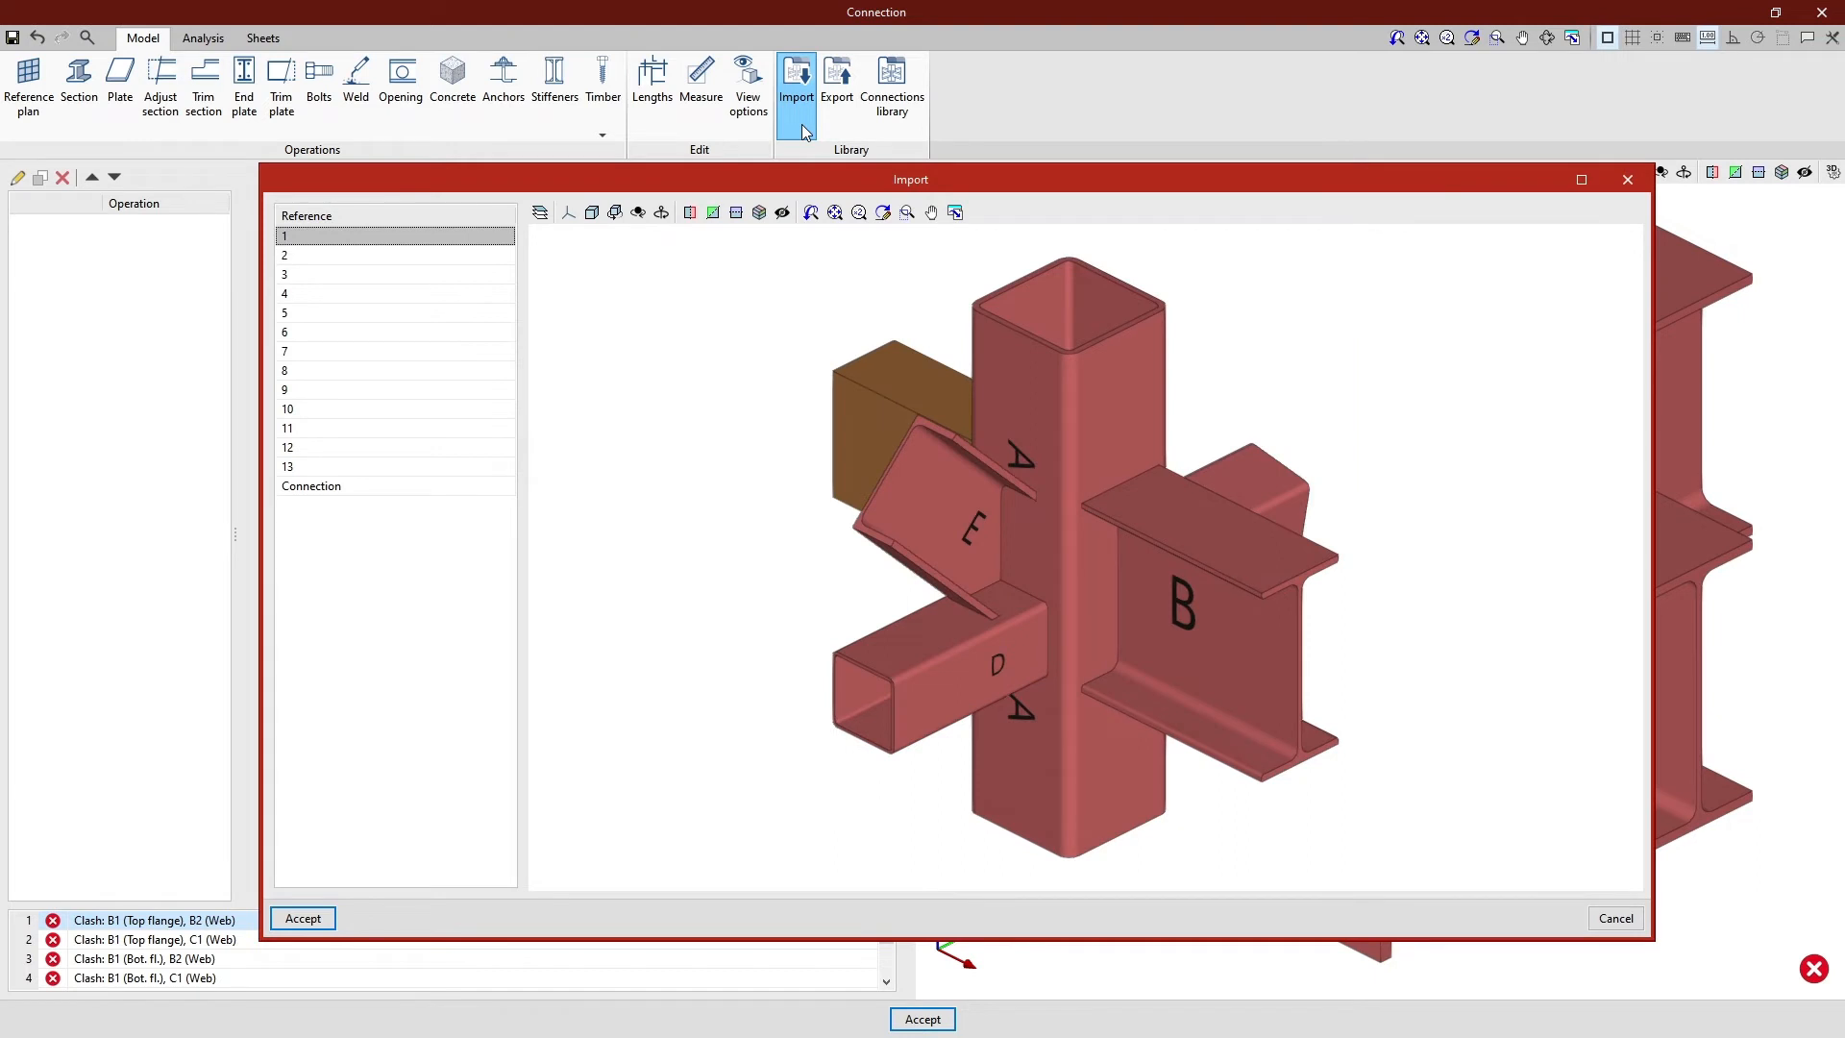
pyautogui.click(394, 256)
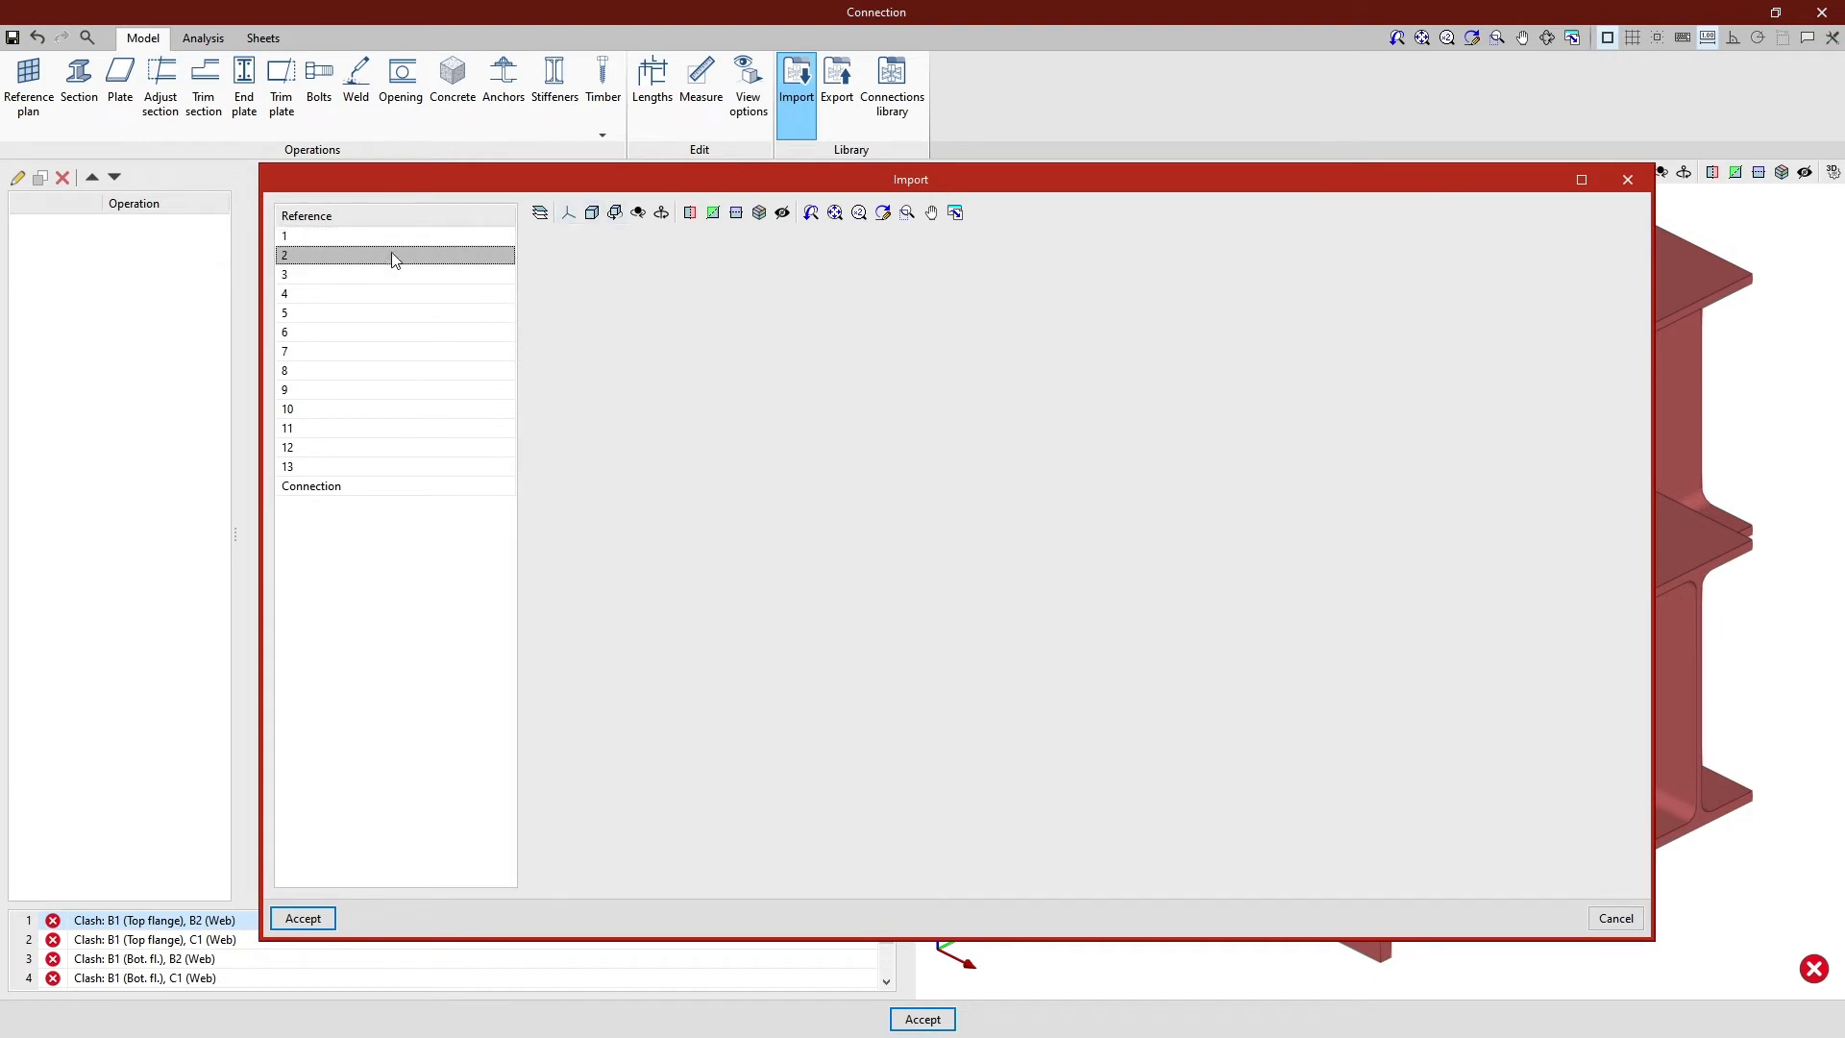
pyautogui.click(392, 276)
pyautogui.click(388, 292)
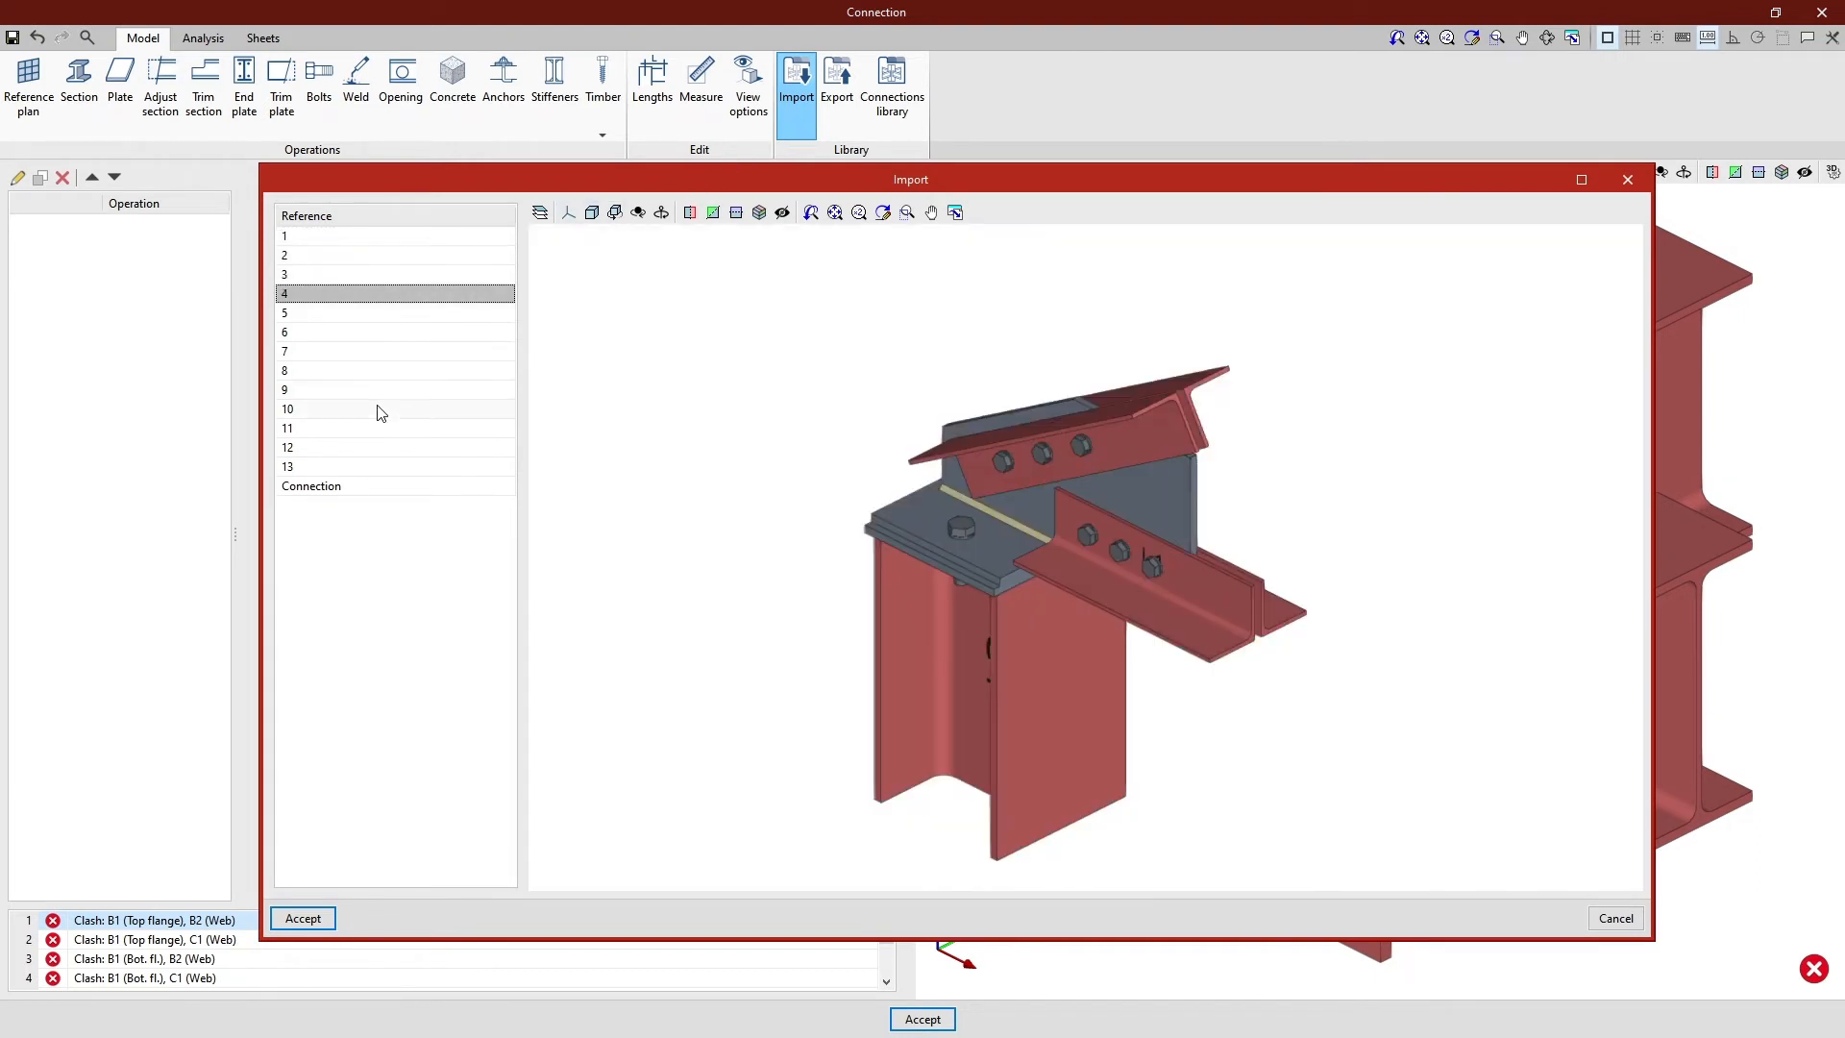
pyautogui.click(374, 427)
pyautogui.click(375, 448)
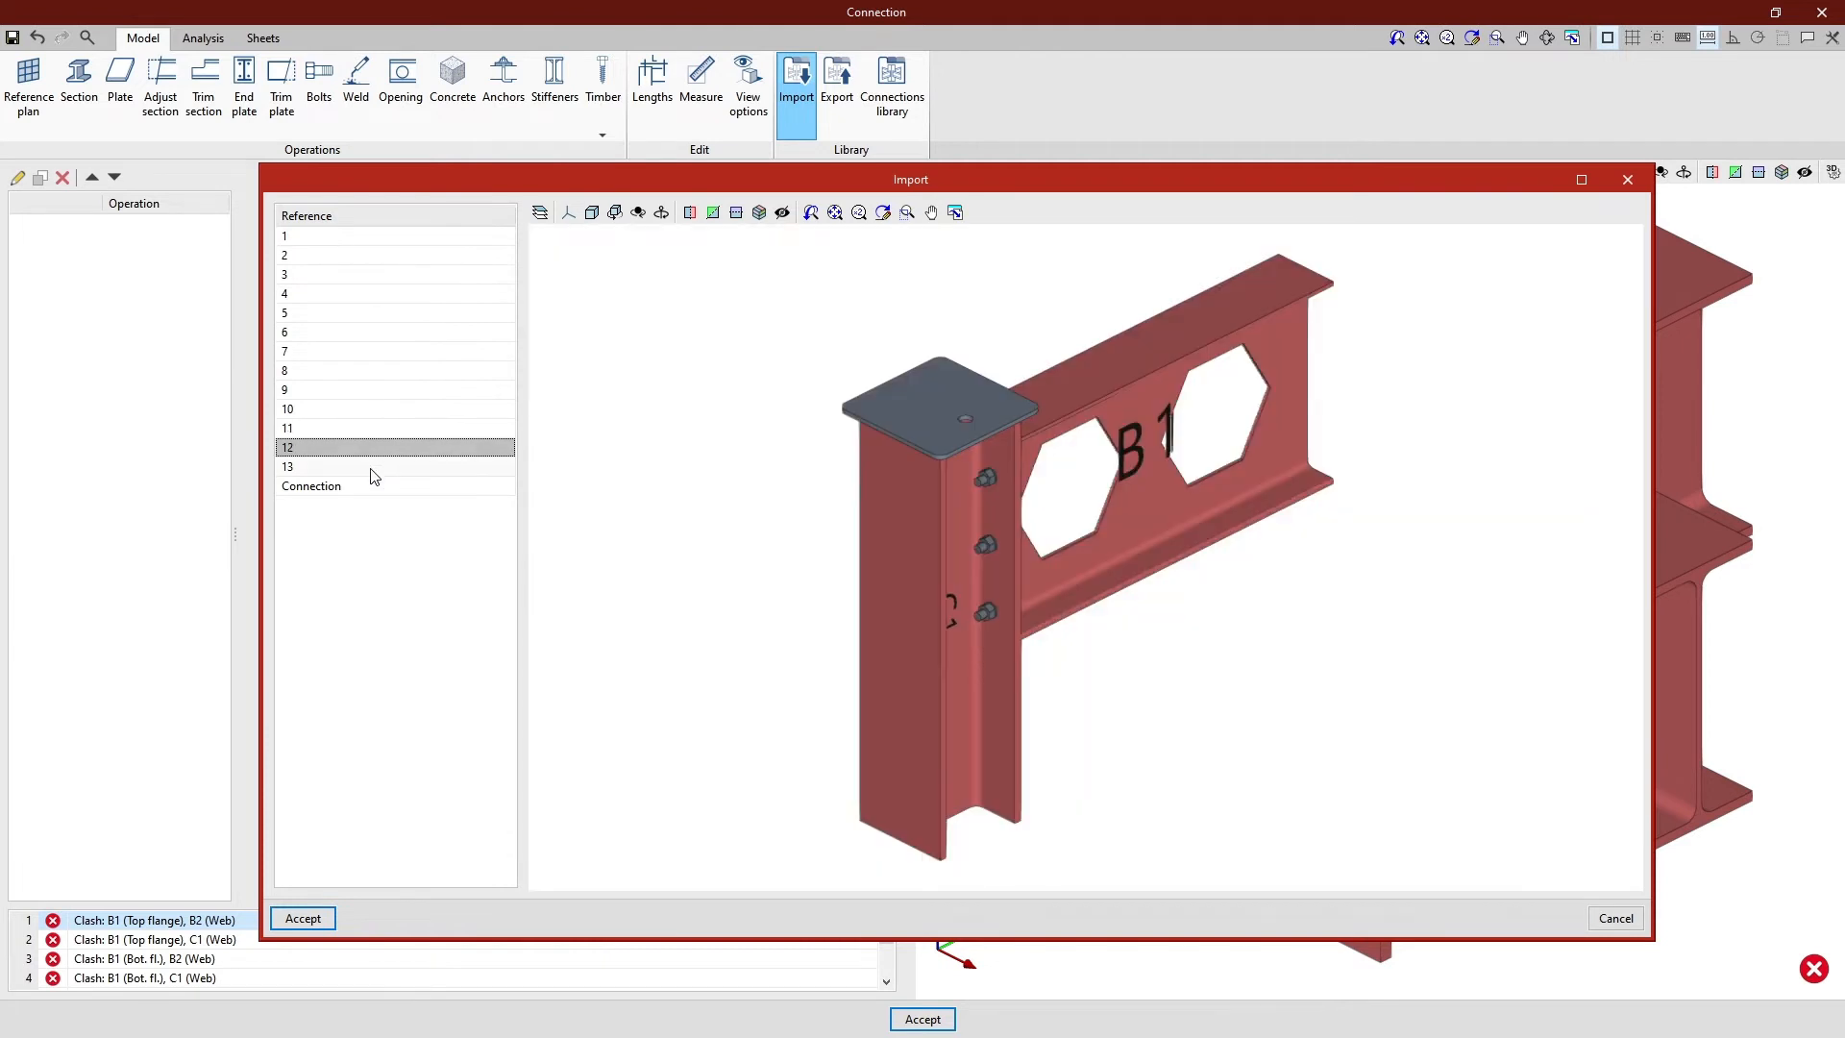
pyautogui.click(371, 471)
pyautogui.moveTo(673, 723); pyautogui.dragTo(799, 688, button='middle')
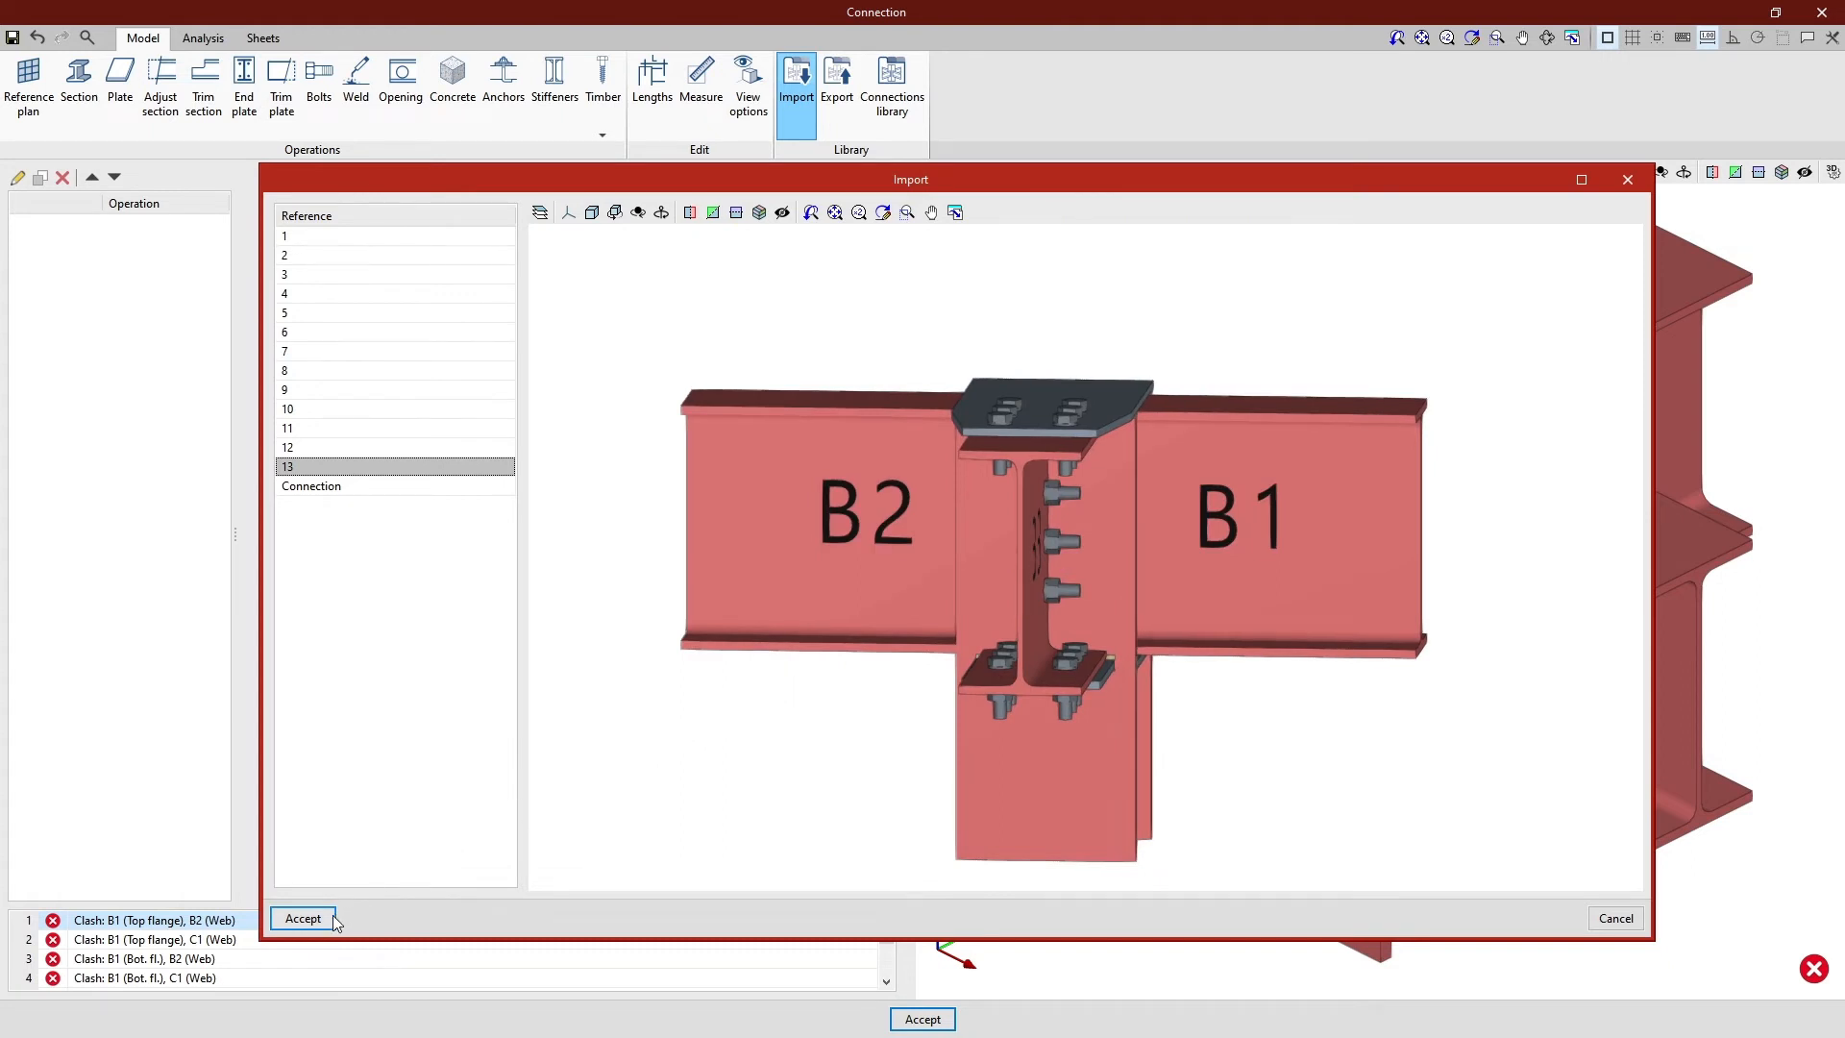
pyautogui.click(303, 917)
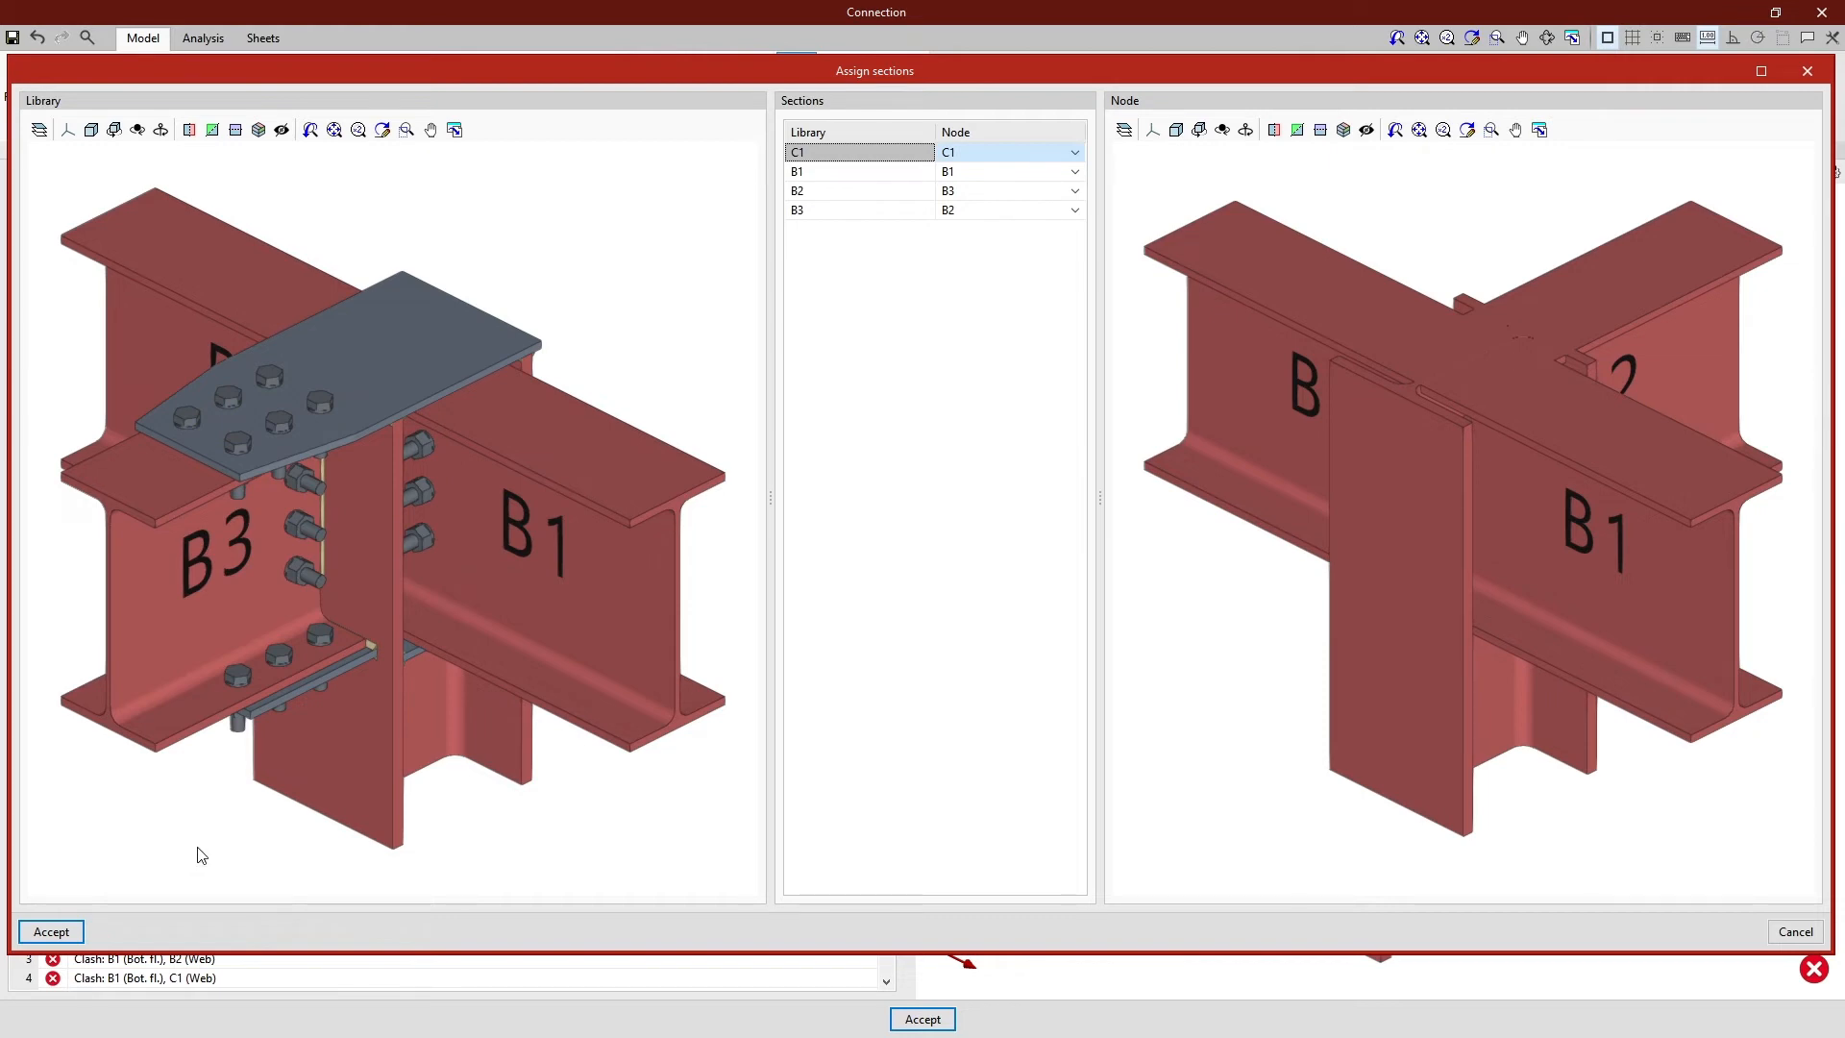
# - Match the library sections to the node by assigning B1 to B3 and B2 to B1, and complete the import
pyautogui.moveTo(189, 845); pyautogui.dragTo(362, 774, button='middle')
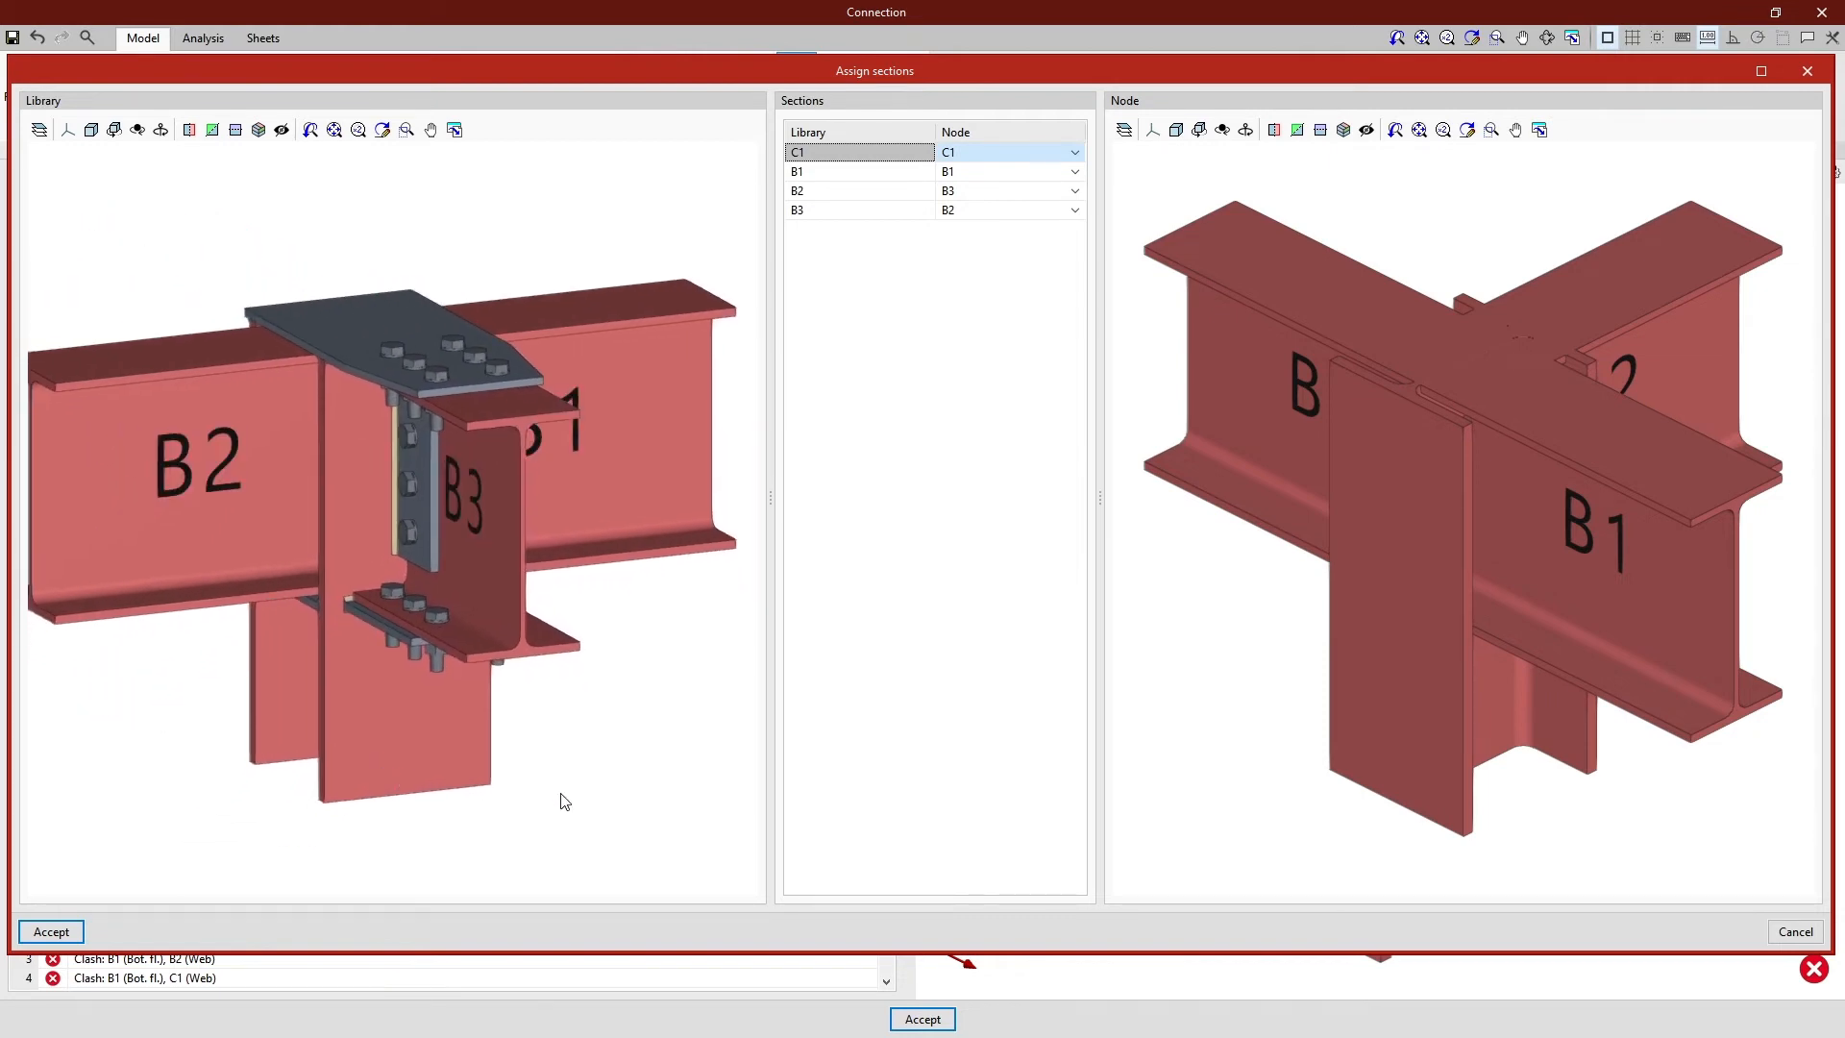
pyautogui.moveTo(1557, 881); pyautogui.dragTo(1343, 827, button='middle')
pyautogui.scroll(-1, 1358, 843)
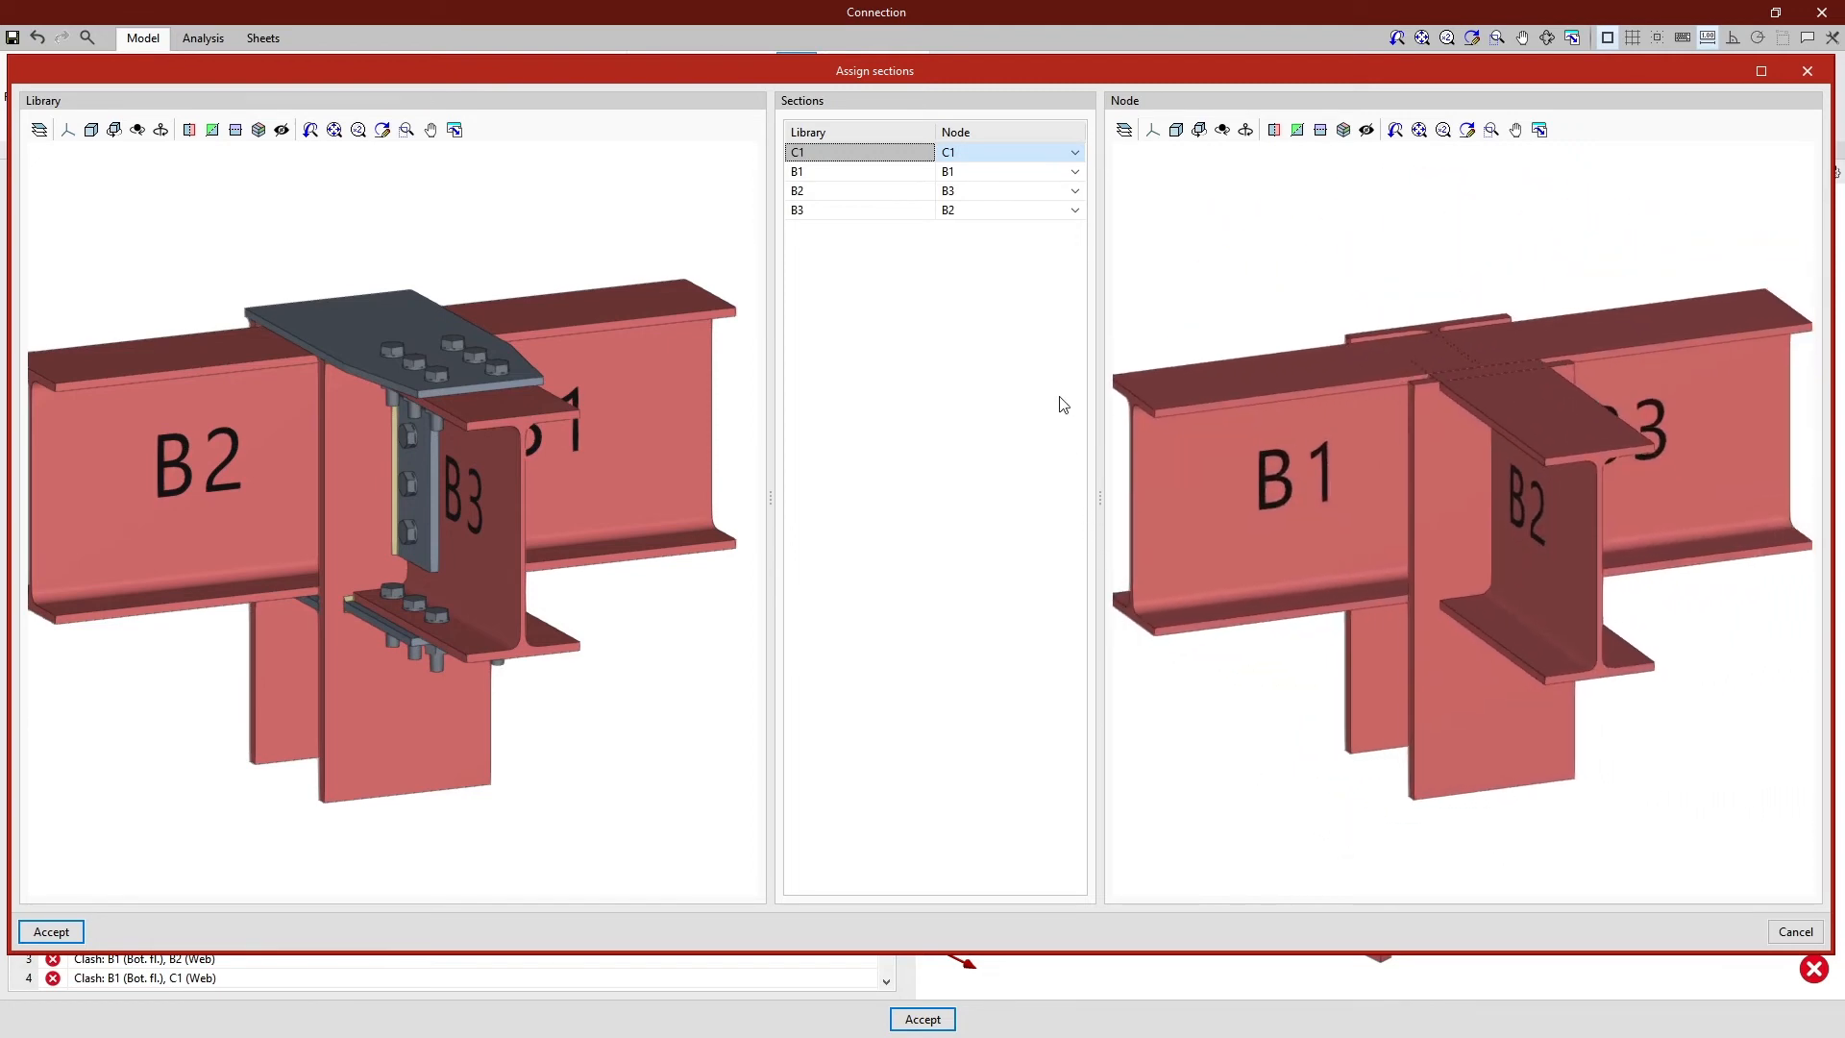
pyautogui.click(1076, 173)
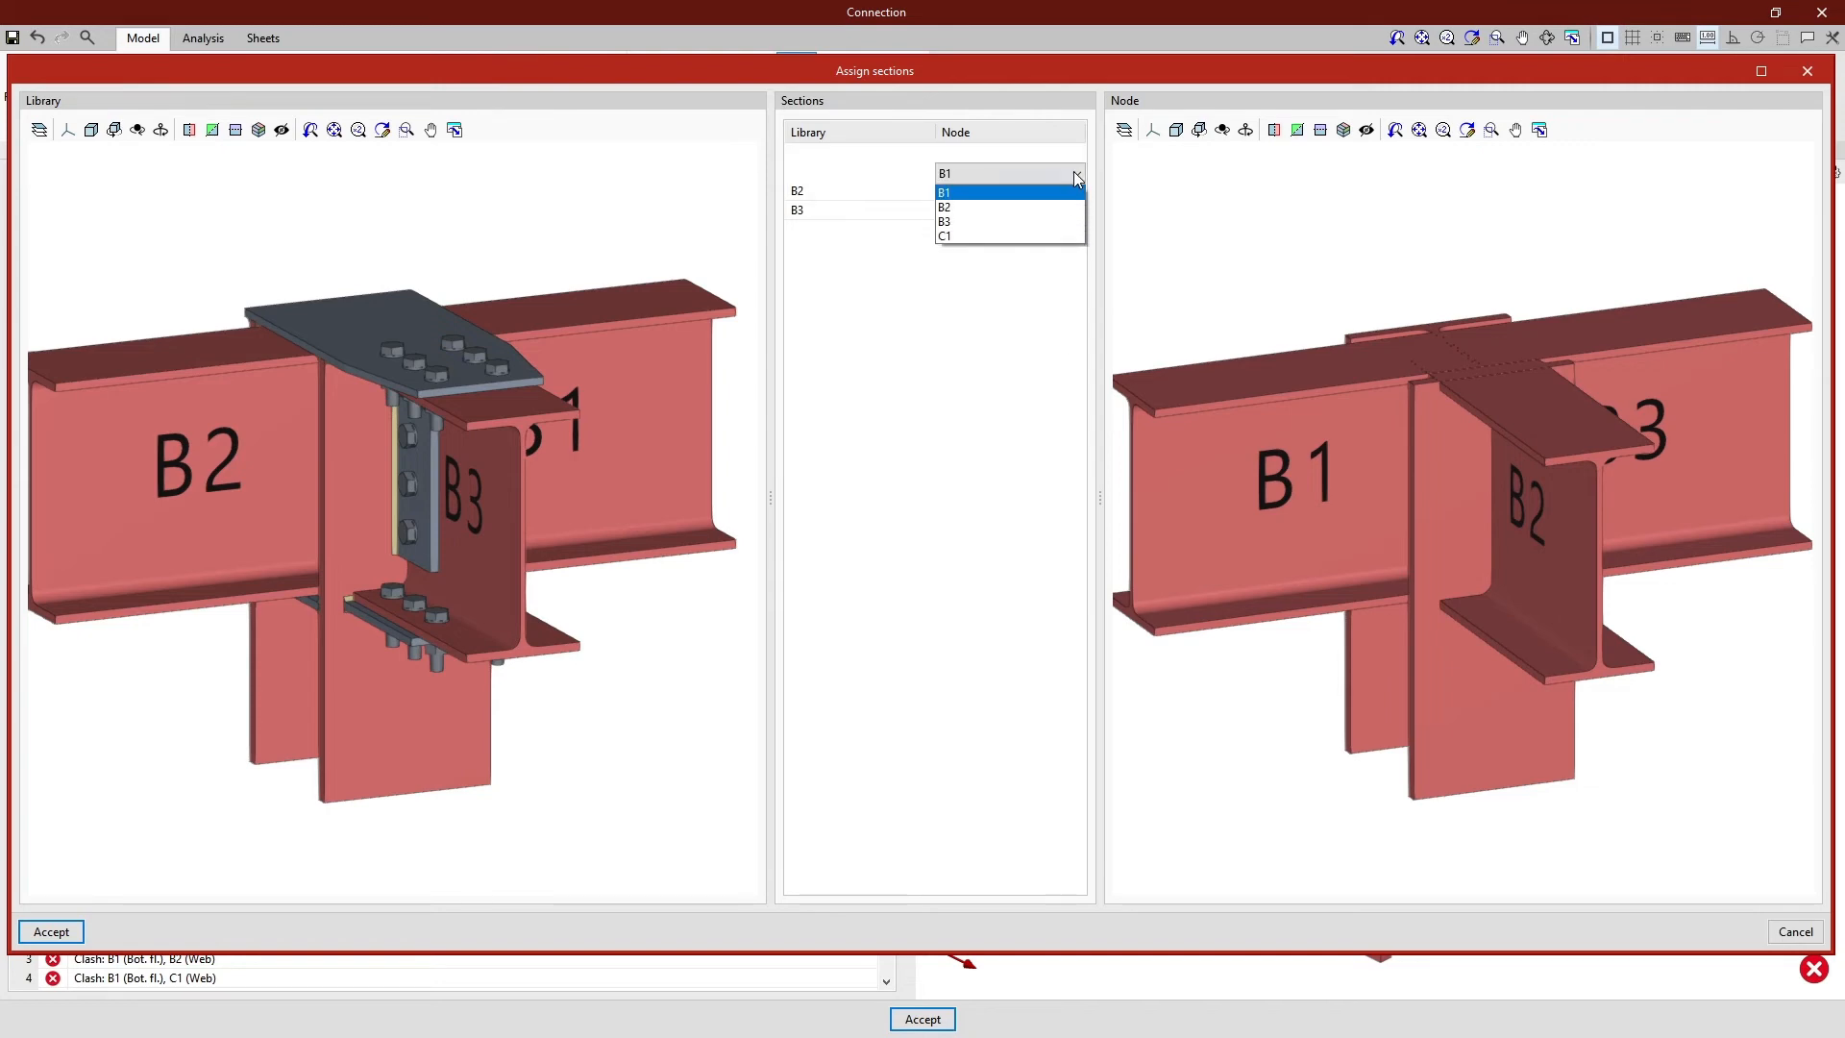
pyautogui.click(1065, 222)
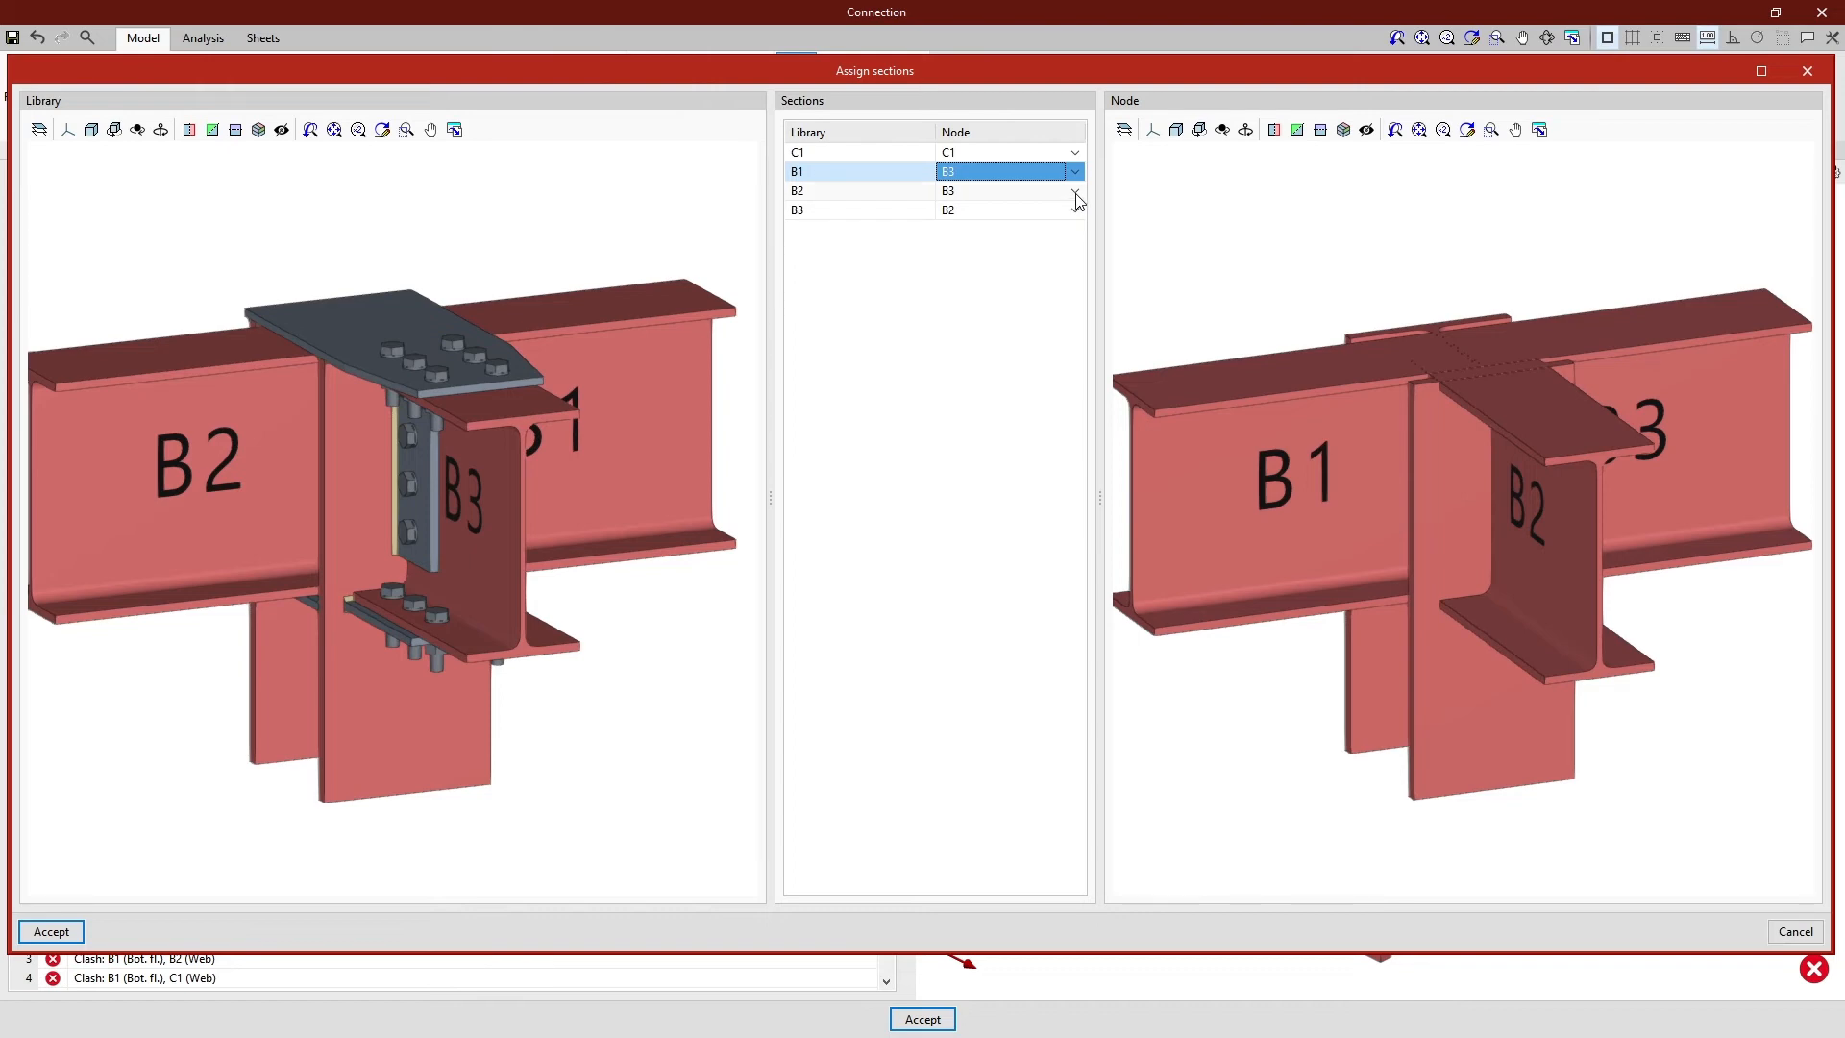
pyautogui.click(1075, 192)
pyautogui.click(1071, 213)
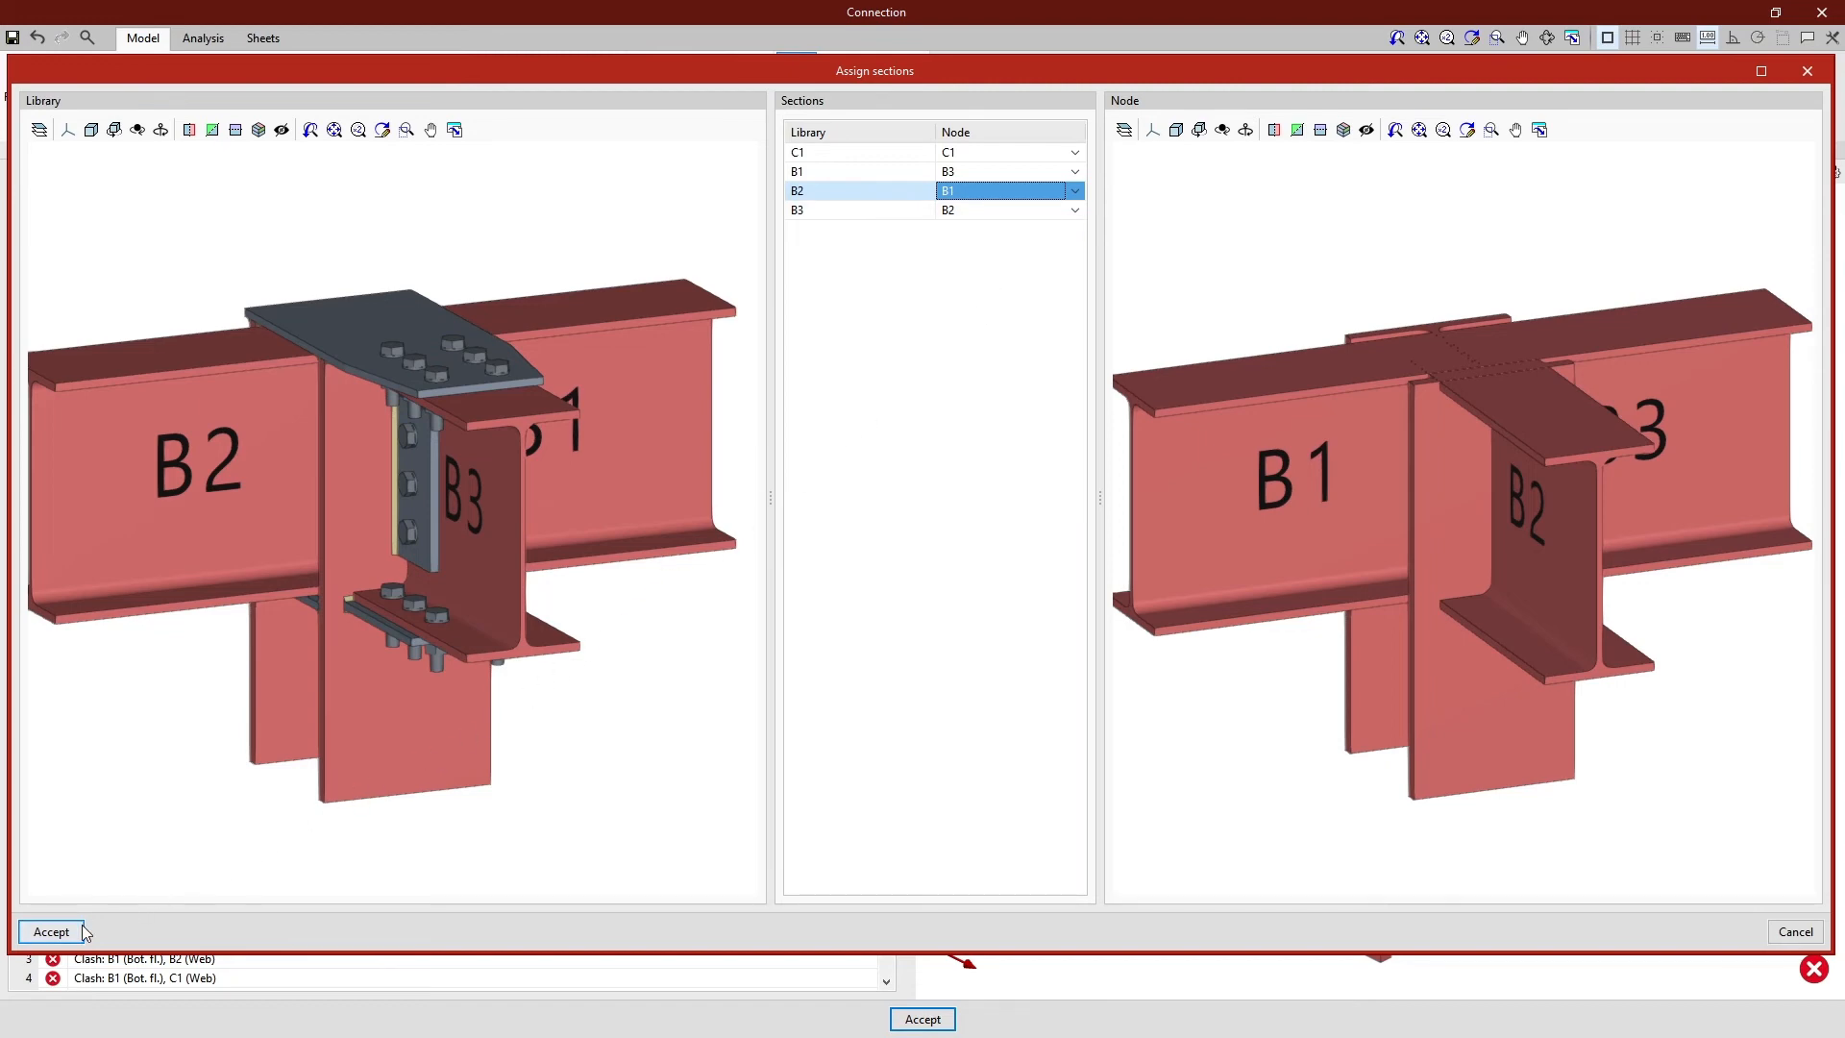
pyautogui.click(52, 931)
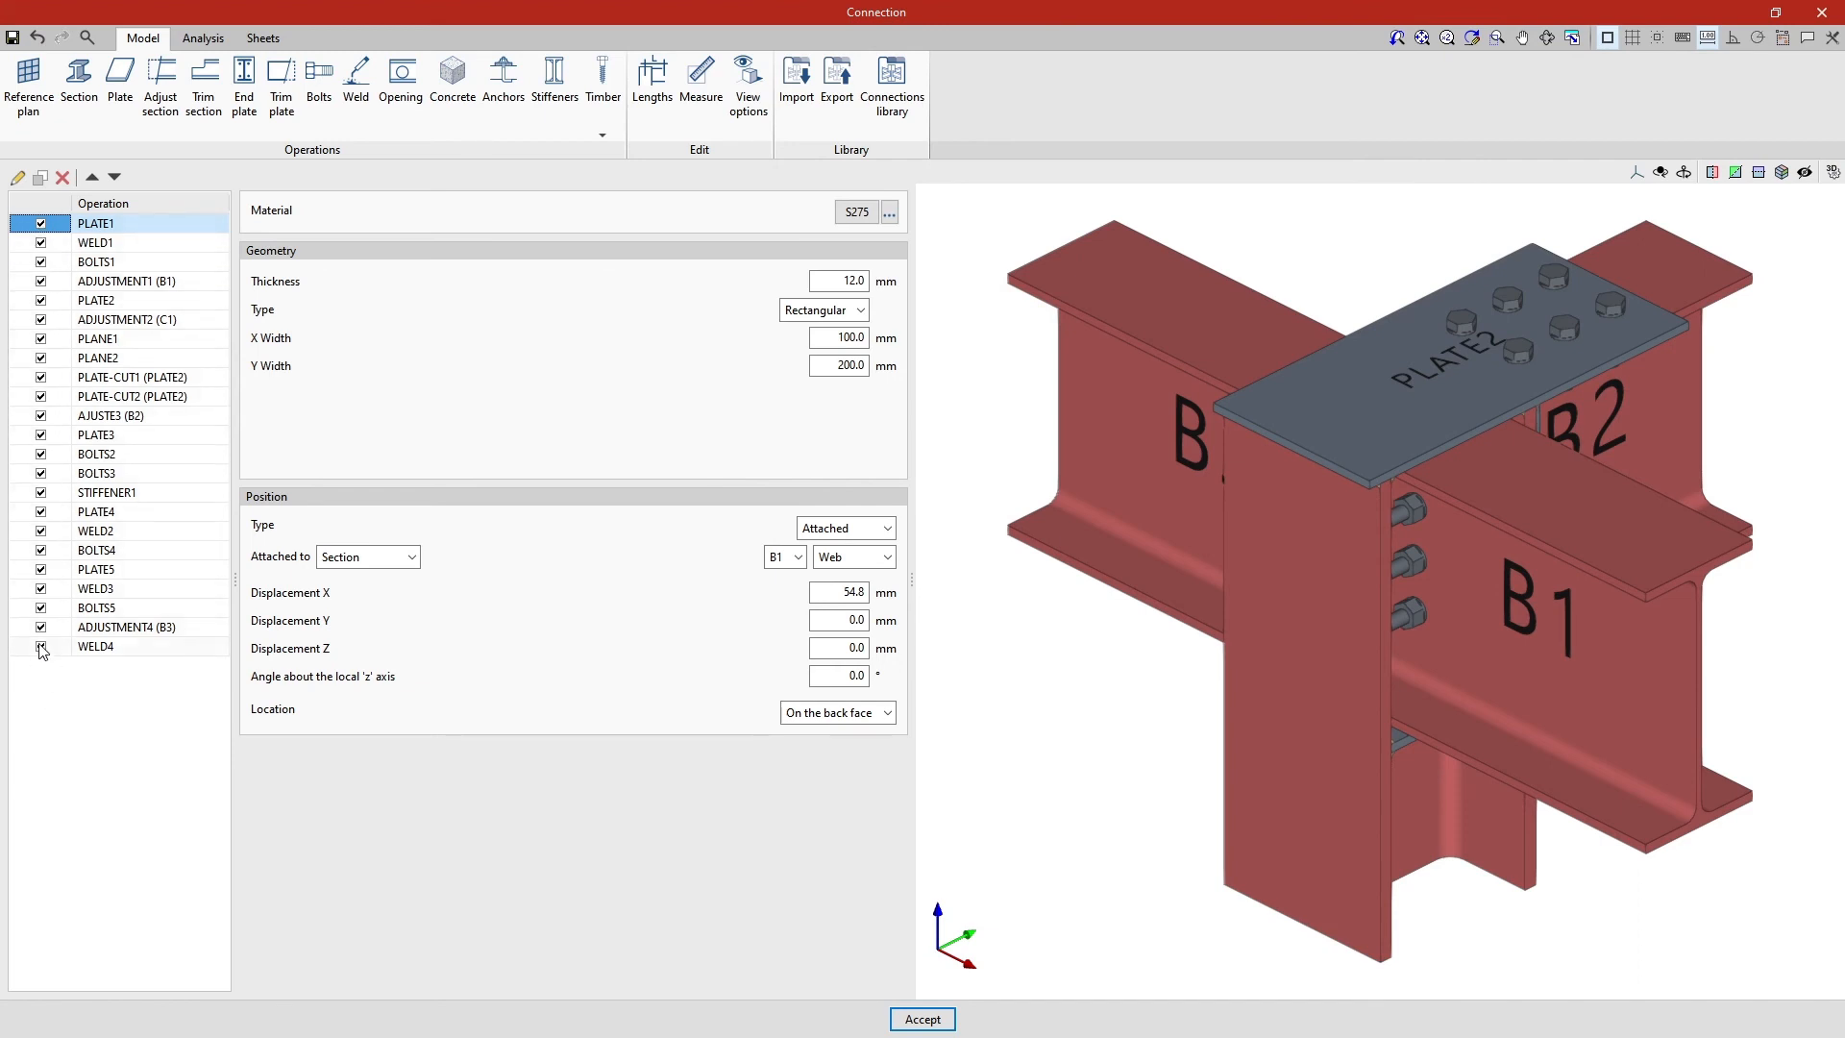
pyautogui.moveTo(1091, 775); pyautogui.dragTo(1581, 775, button='middle')
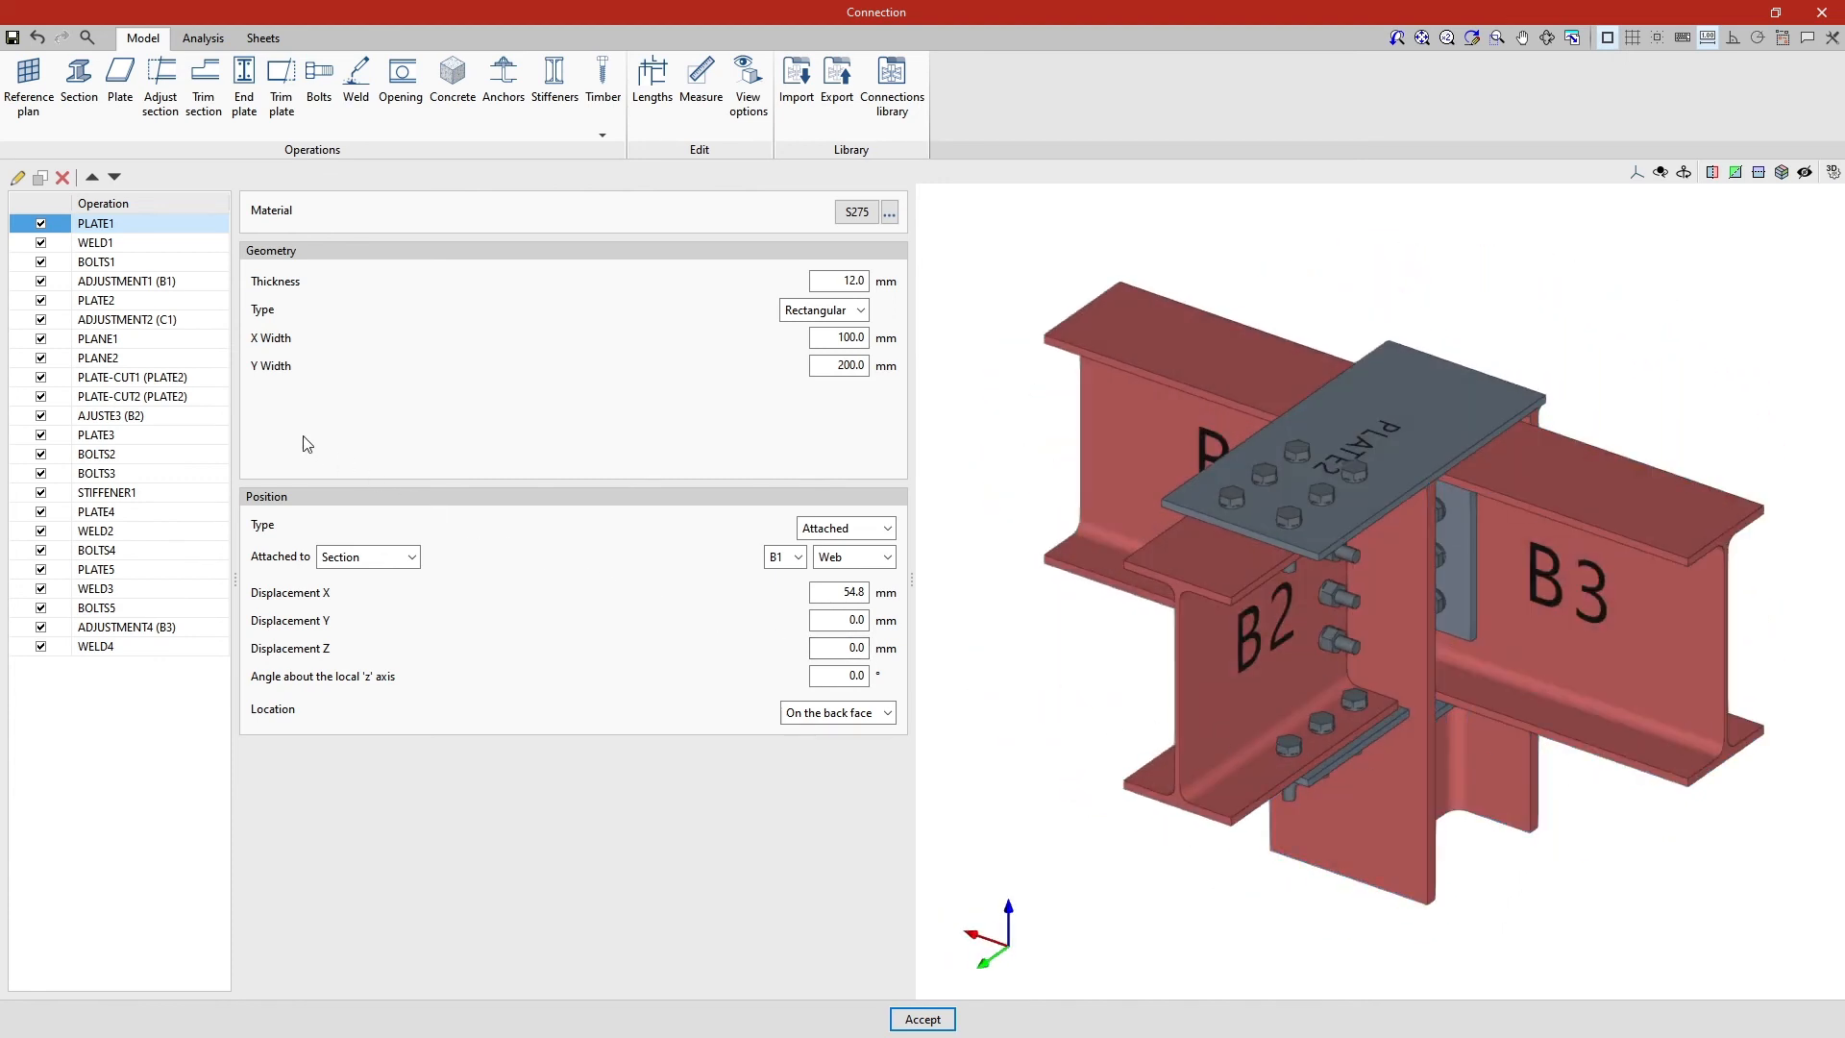
# - Set the X coordinate of reference plane PLANE1 to -140 mm
pyautogui.click(158, 340)
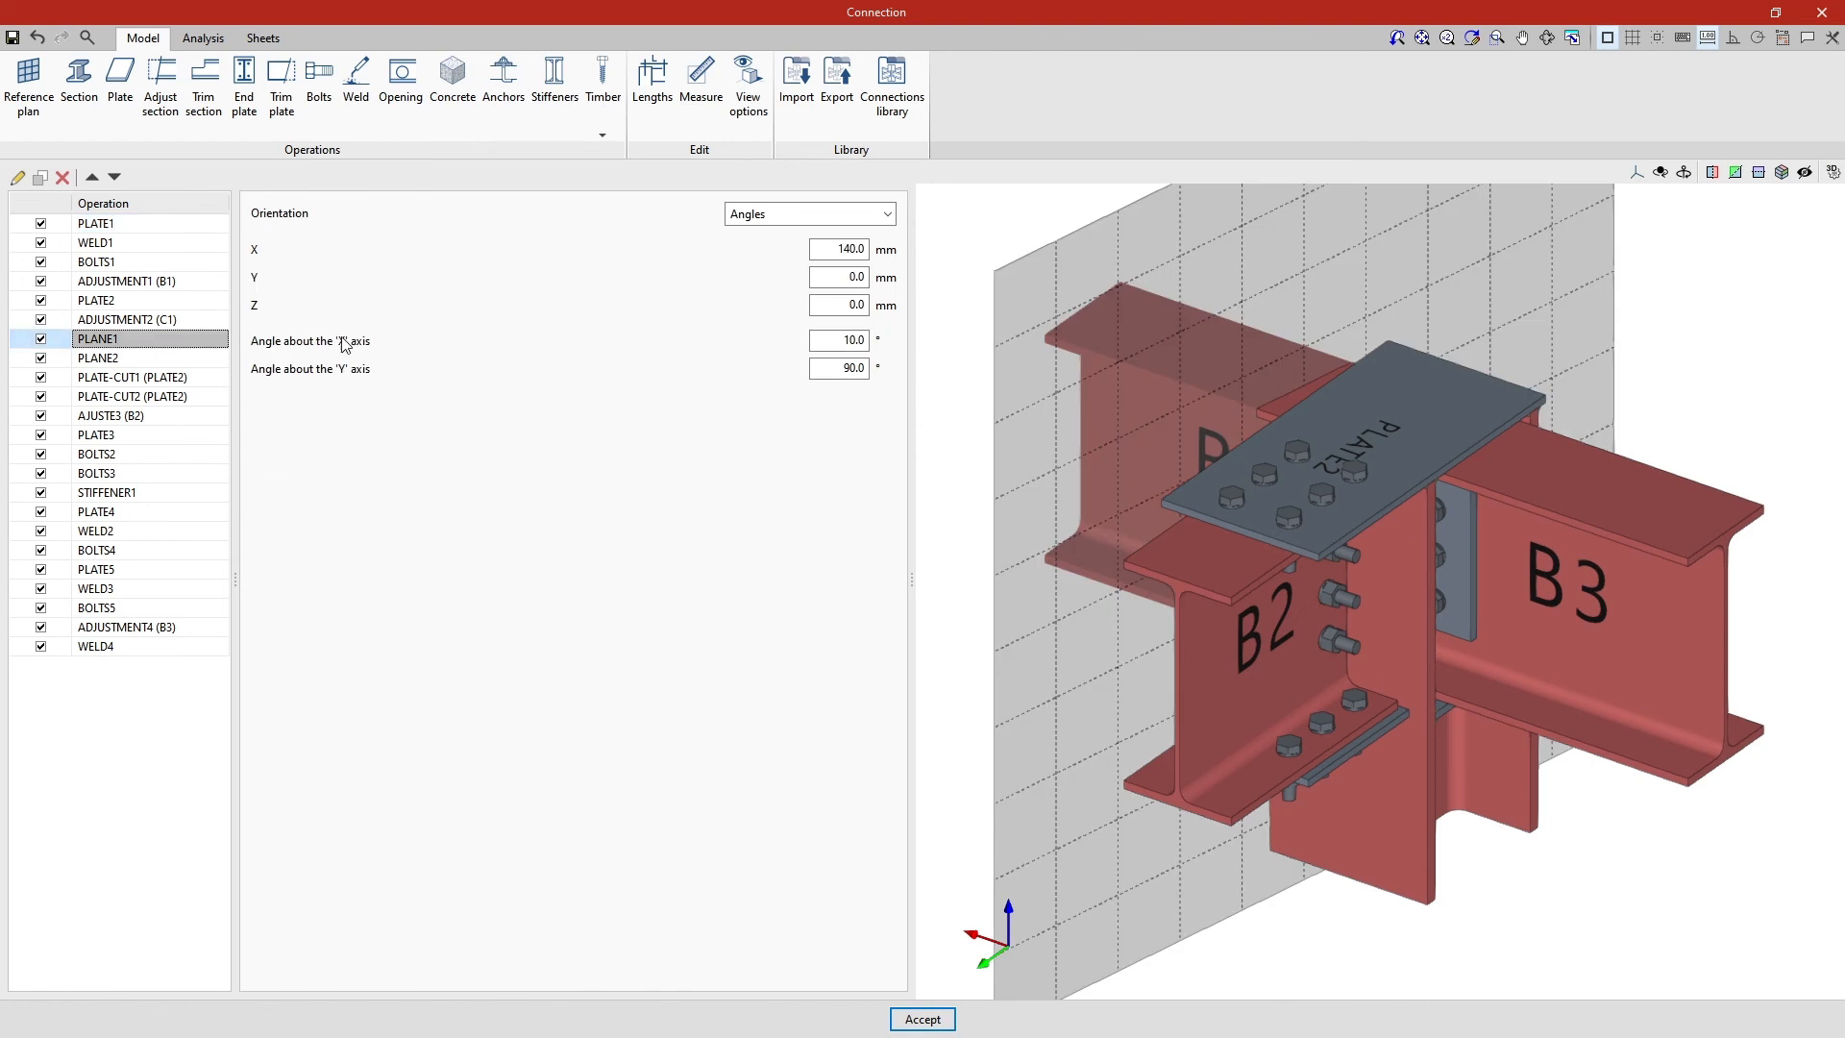
pyautogui.click(831, 248)
pyautogui.write('-')
# - Set the X coordinate of reference plane PLANE2 to 140 mm and check the trimmed PLATE2 around beam B2
pyautogui.click(173, 358)
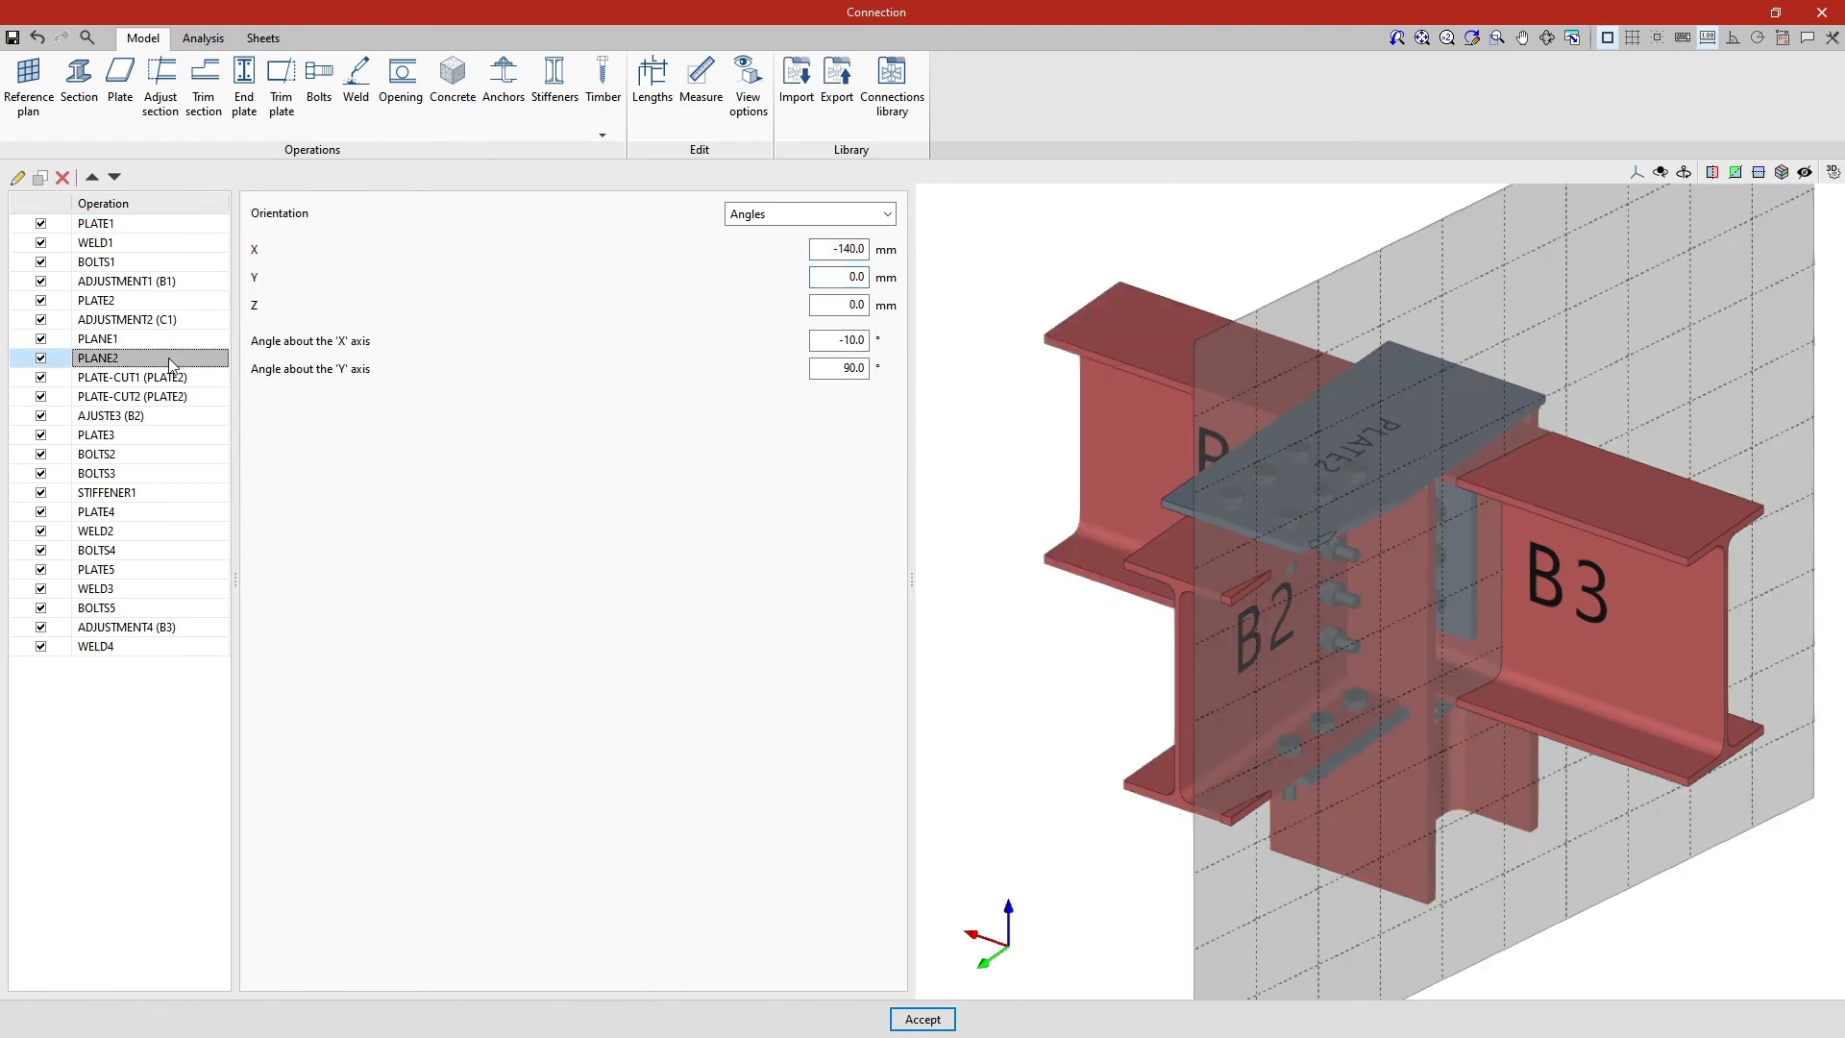
pyautogui.moveTo(837, 248); pyautogui.dragTo(813, 248)
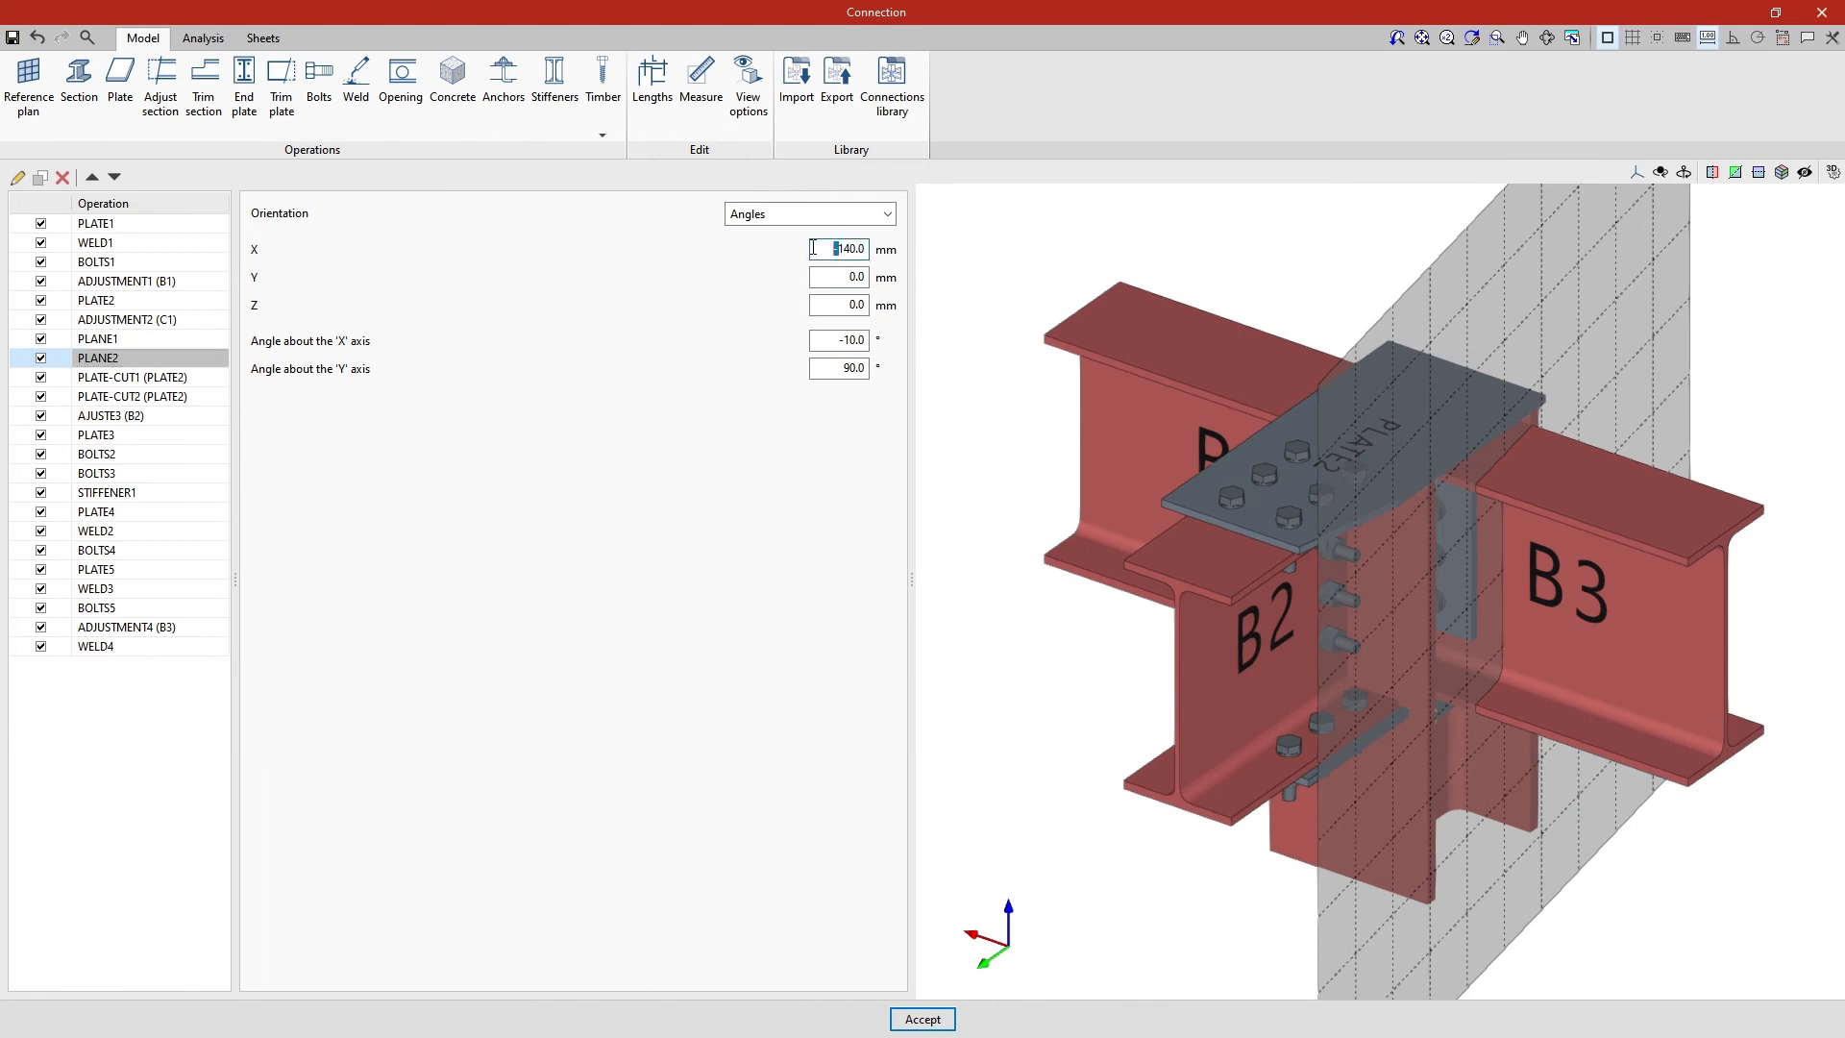
pyautogui.press('Tab')
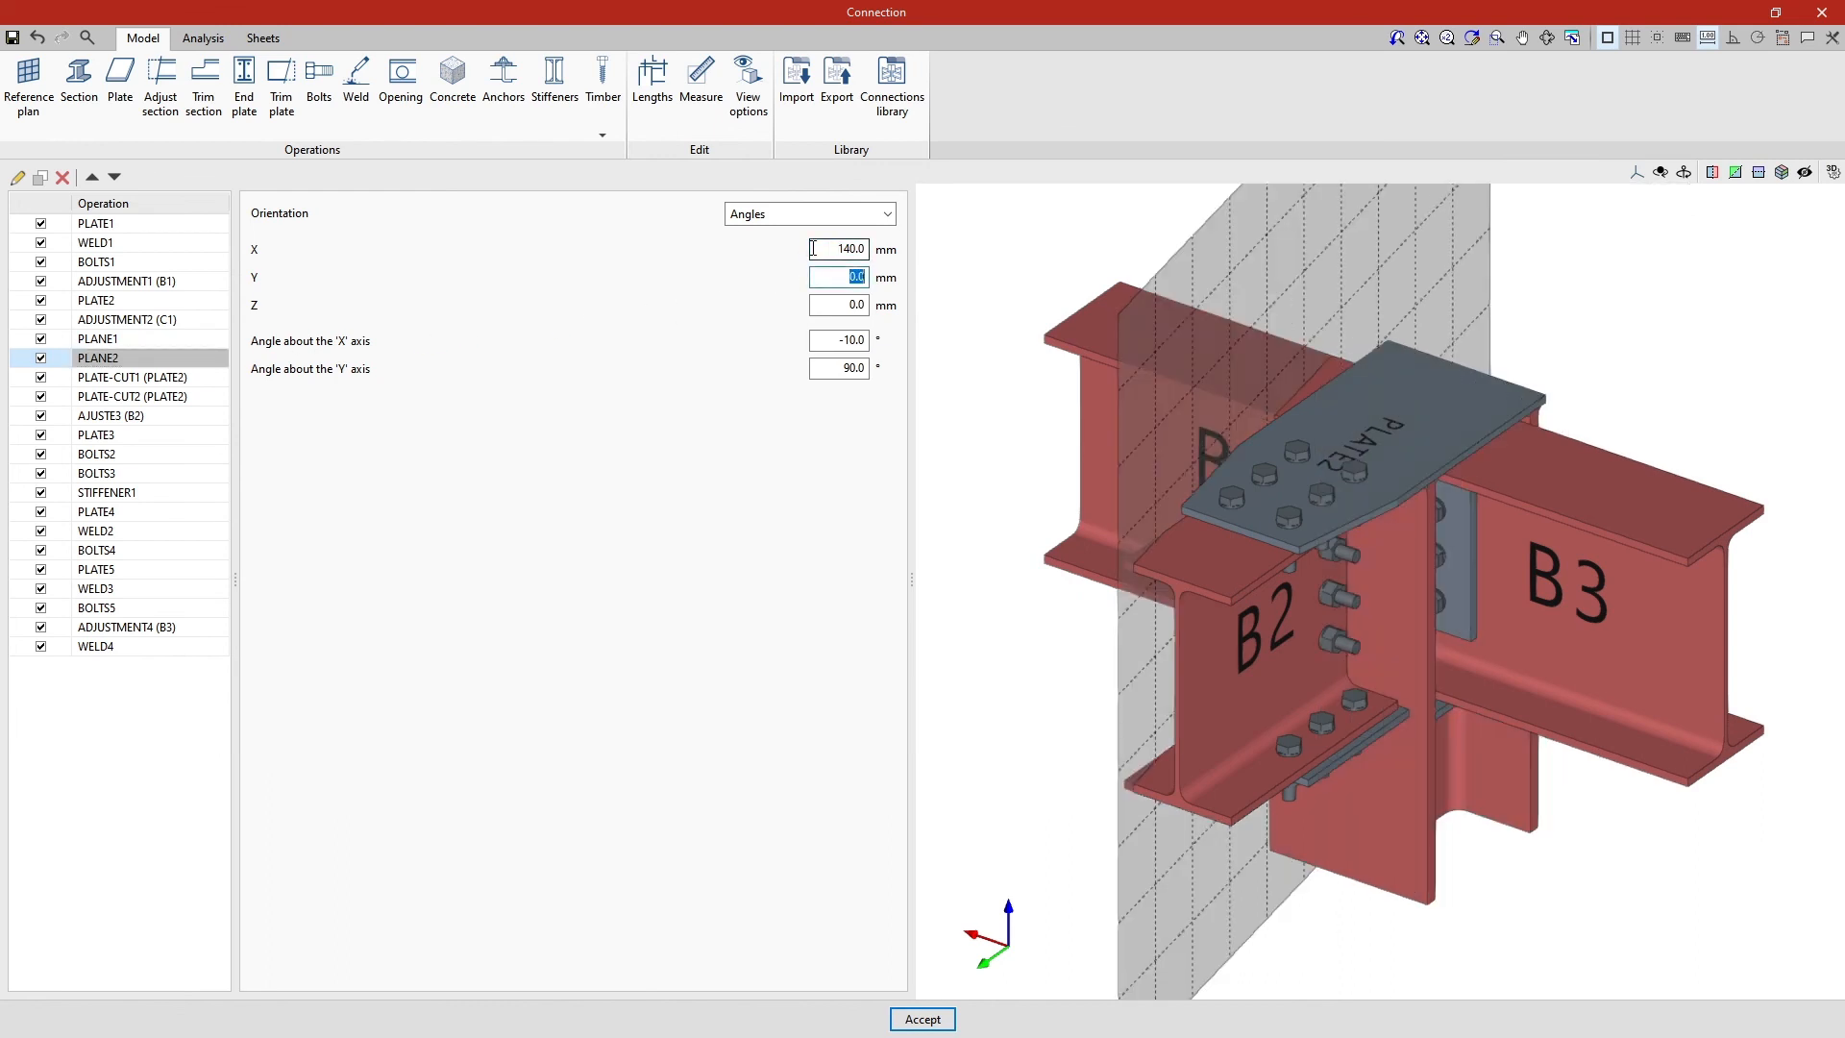
pyautogui.click(201, 415)
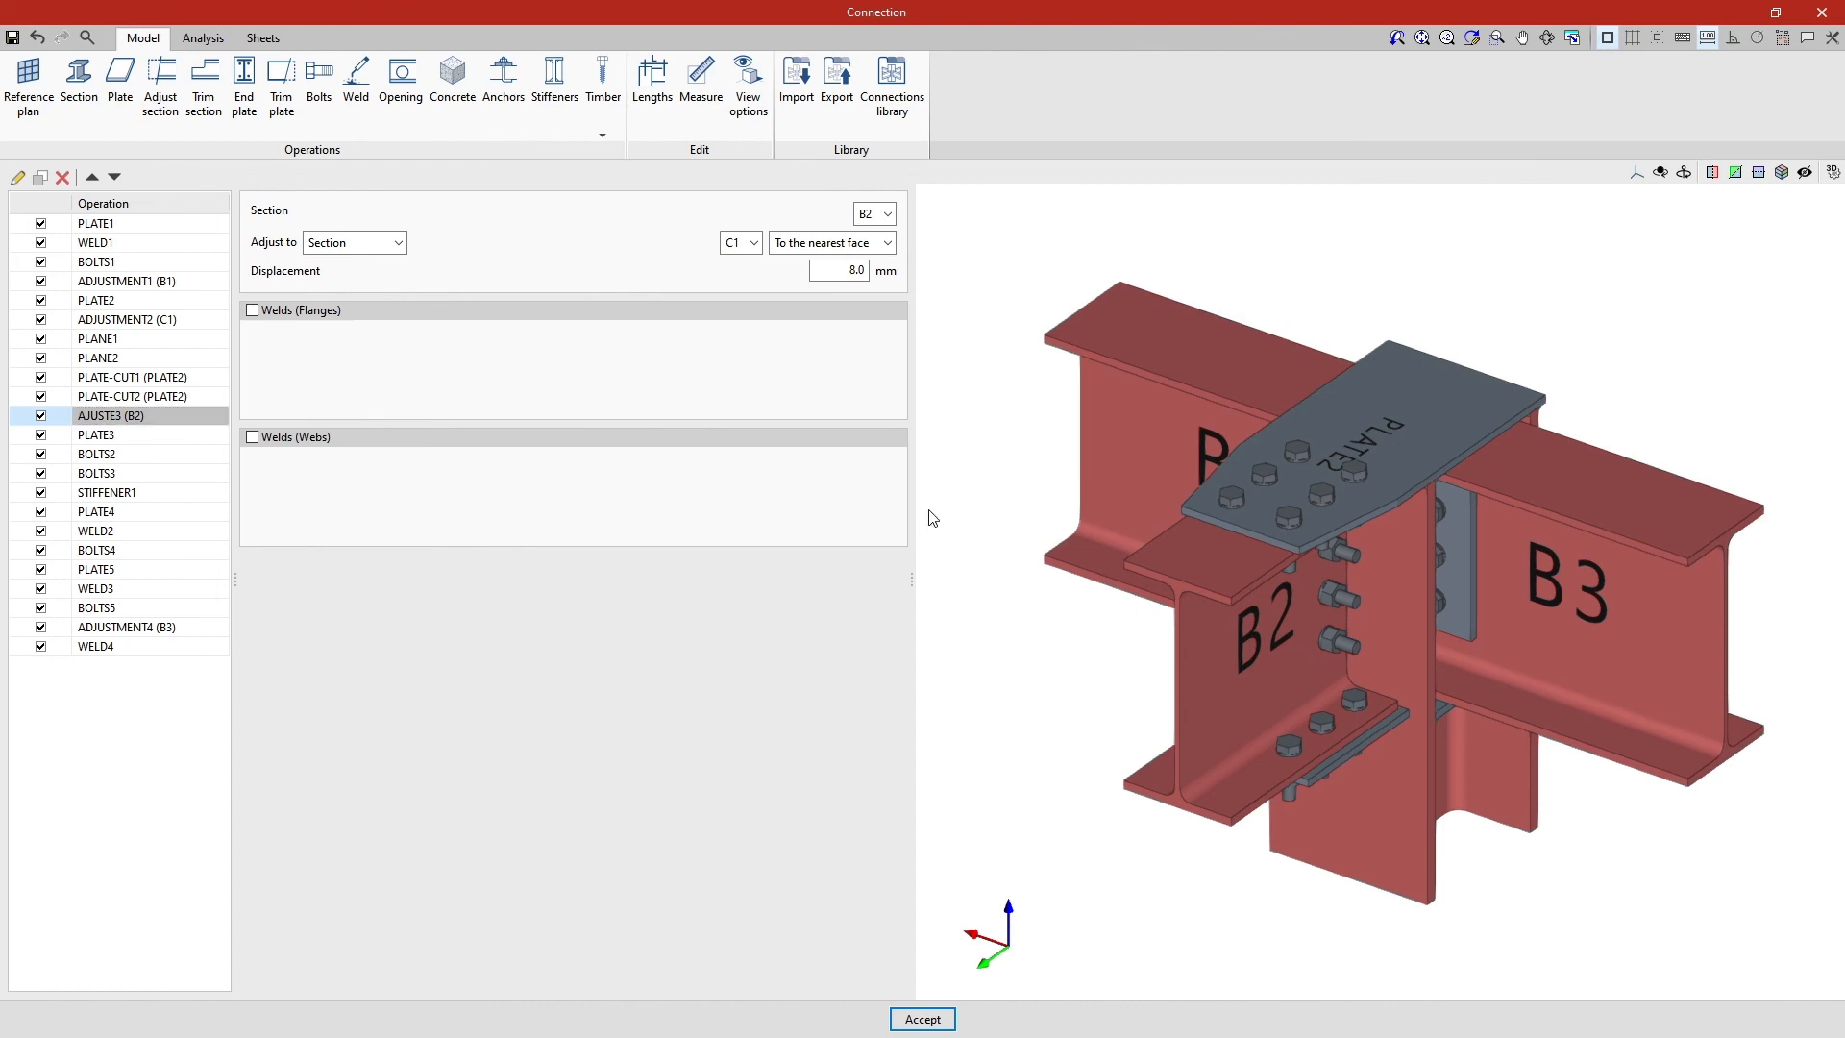
pyautogui.moveTo(930, 519); pyautogui.dragTo(973, 644, button='middle')
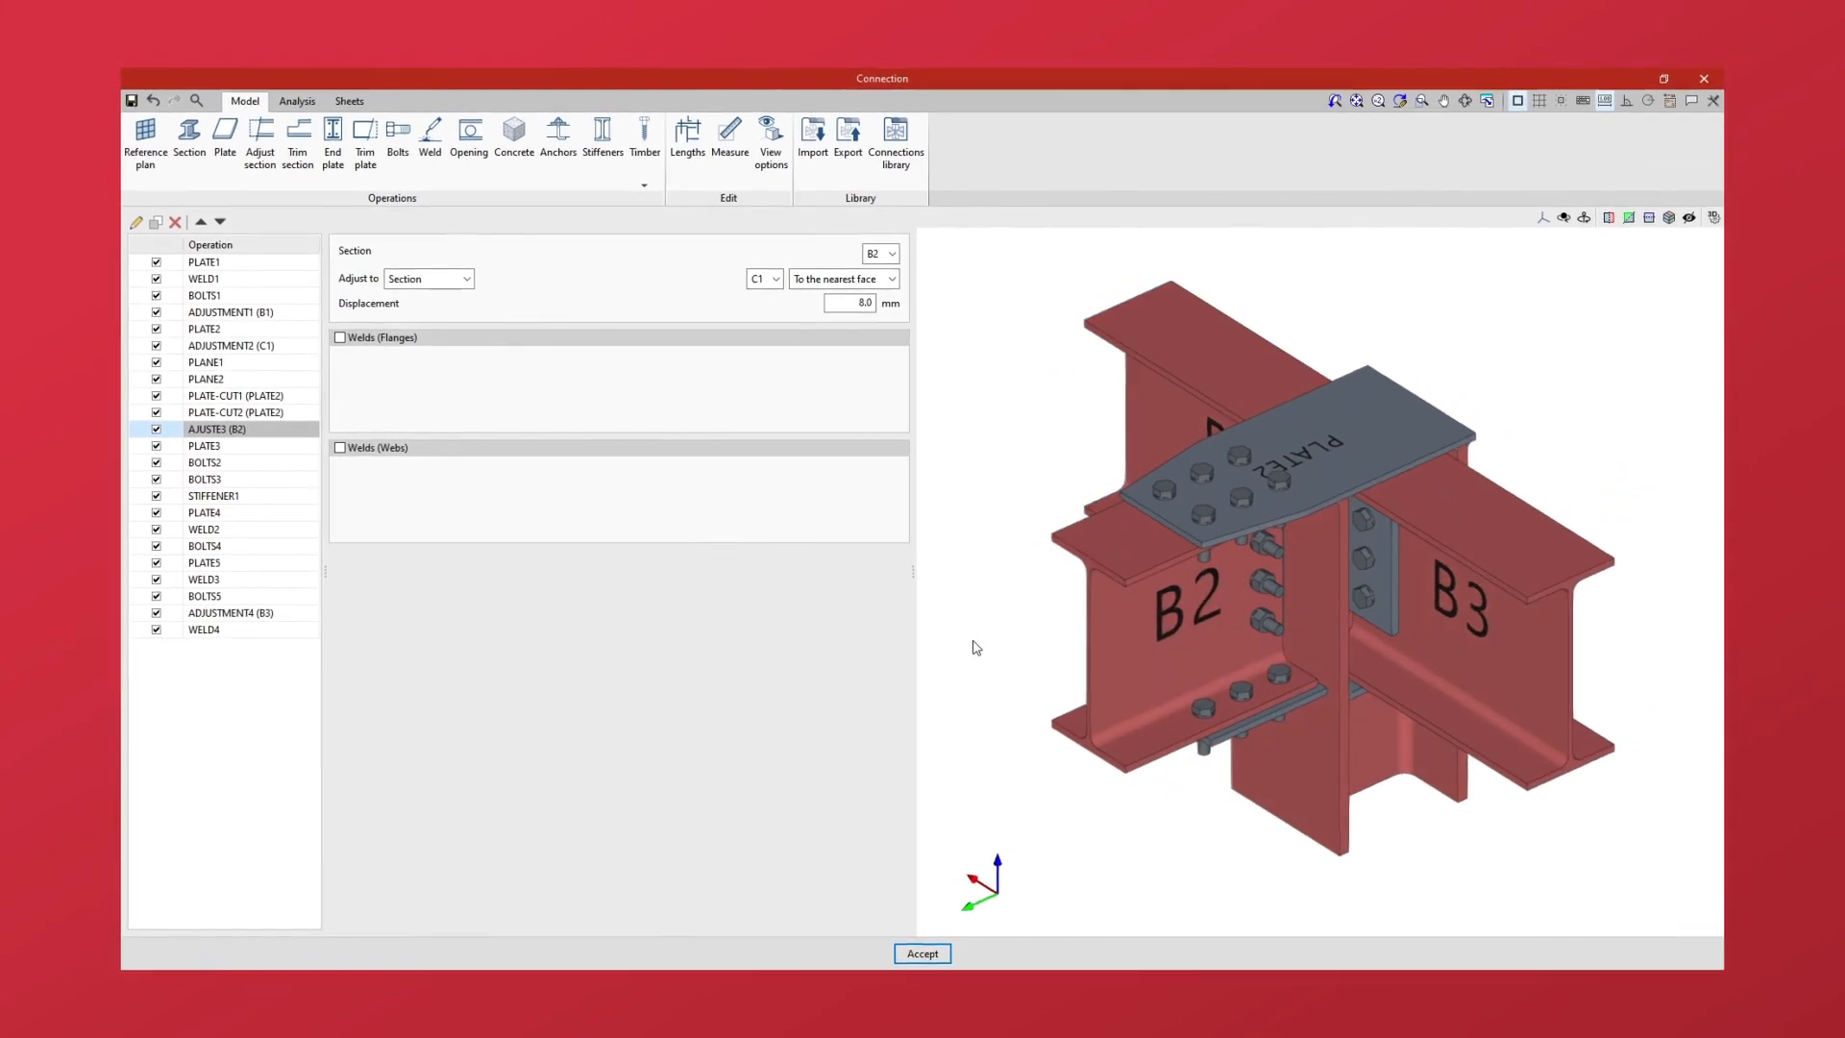